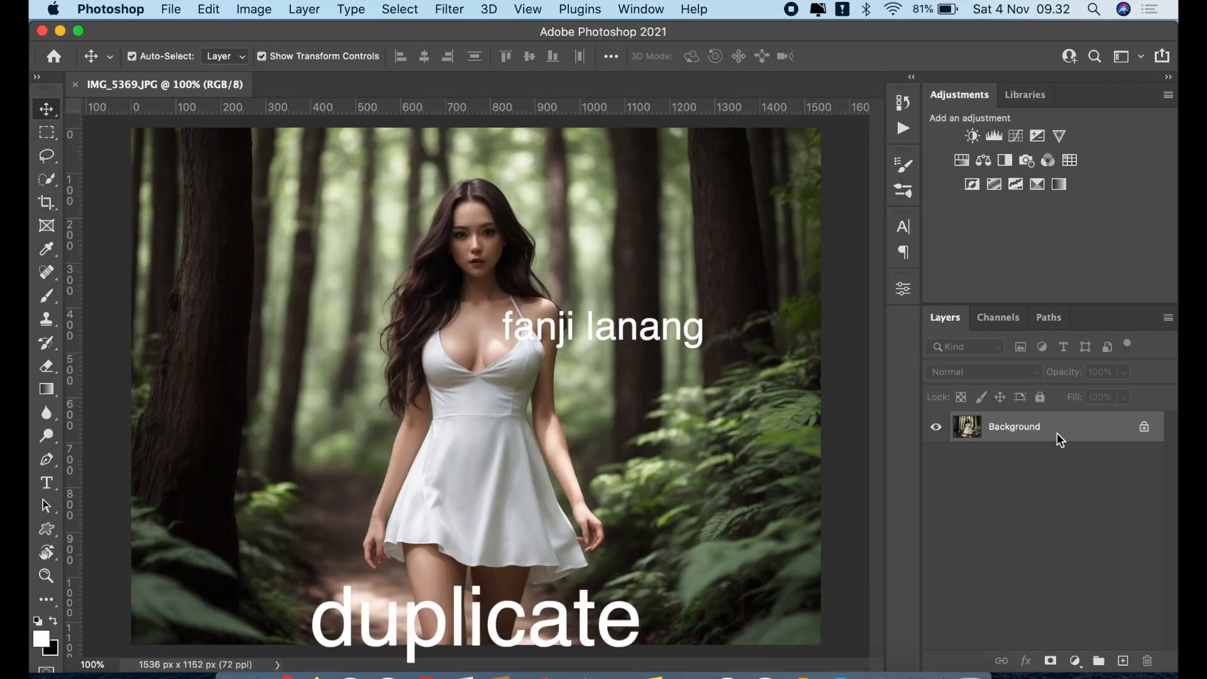
- Duplicate the Background layer and open the copy in the Camera Raw Filter
drag(1050, 432, 1123, 660)
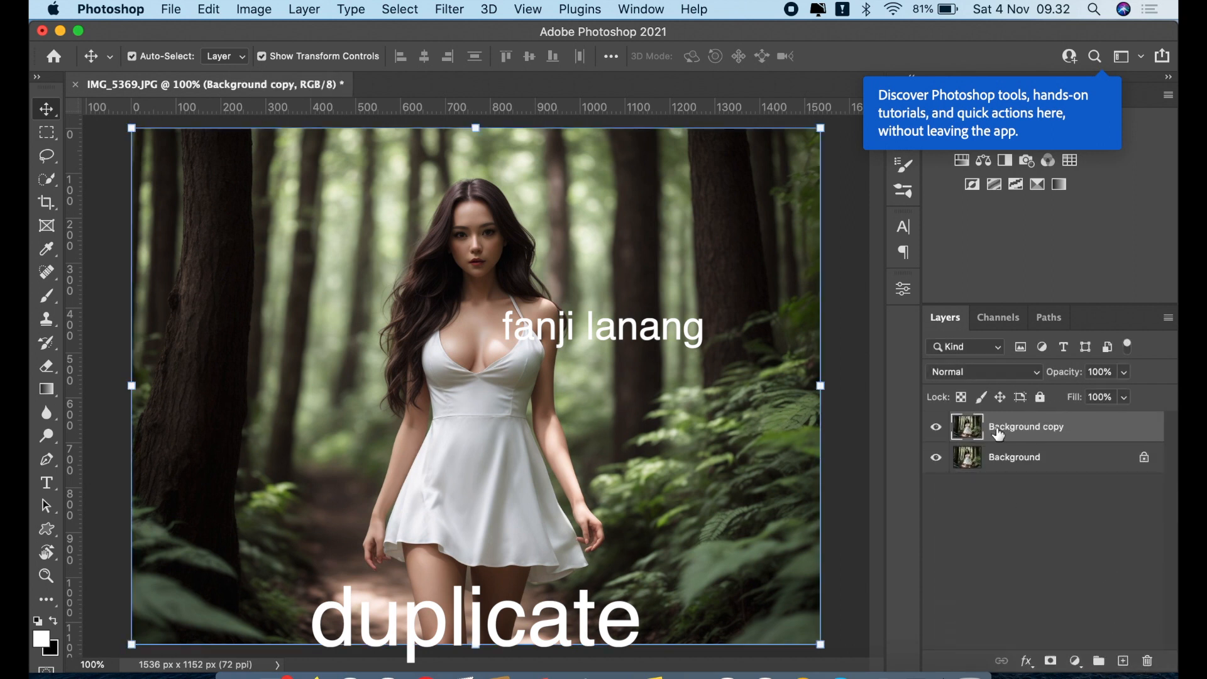
click(449, 9)
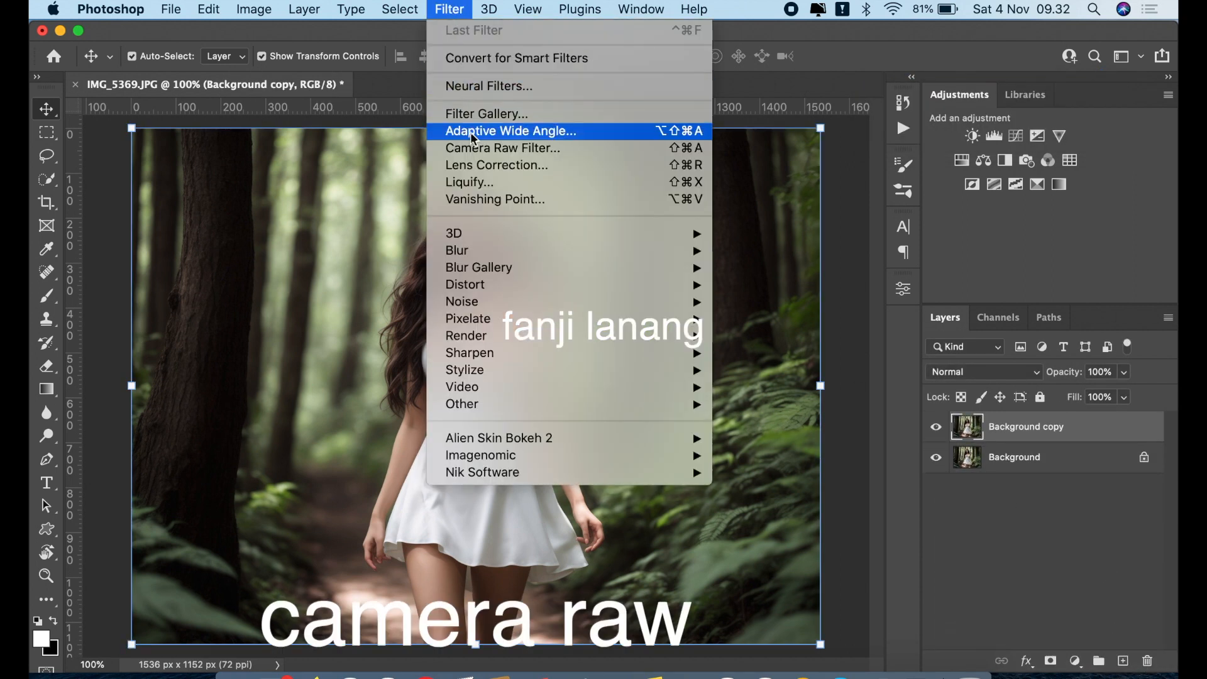
click(475, 149)
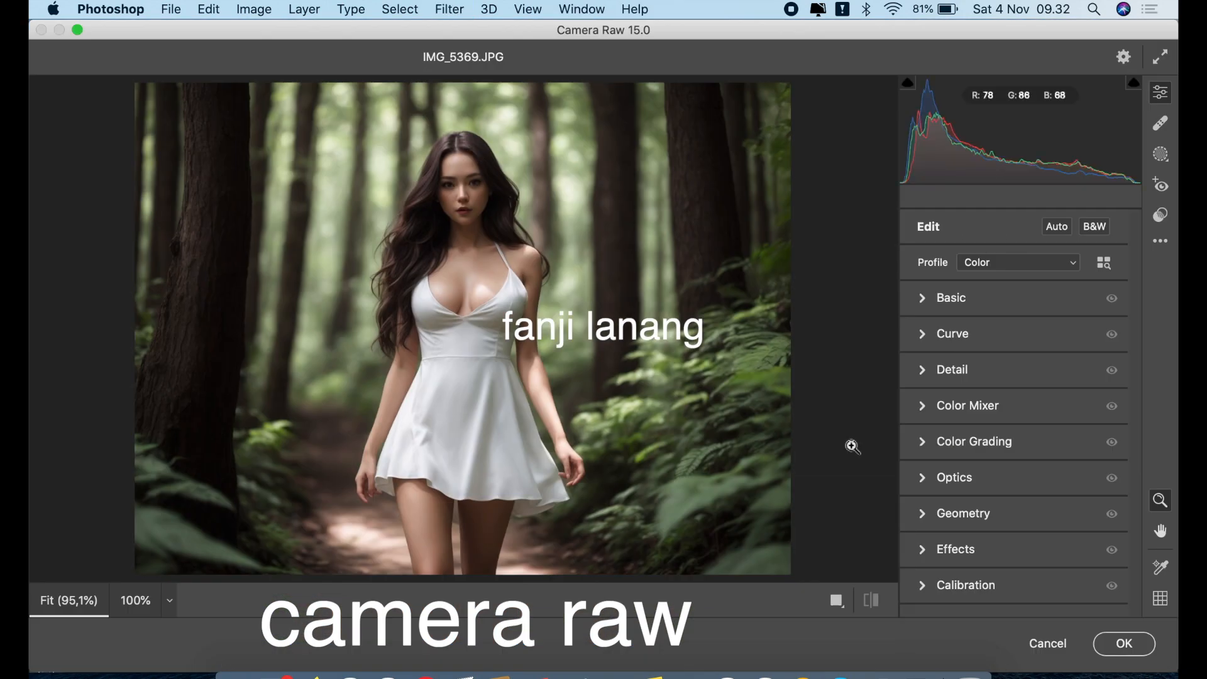
- In the Basic settings, set Contrast to +5, Highlights to -79, Shadows to +70, Whites to -10 and Blacks to +30
click(922, 301)
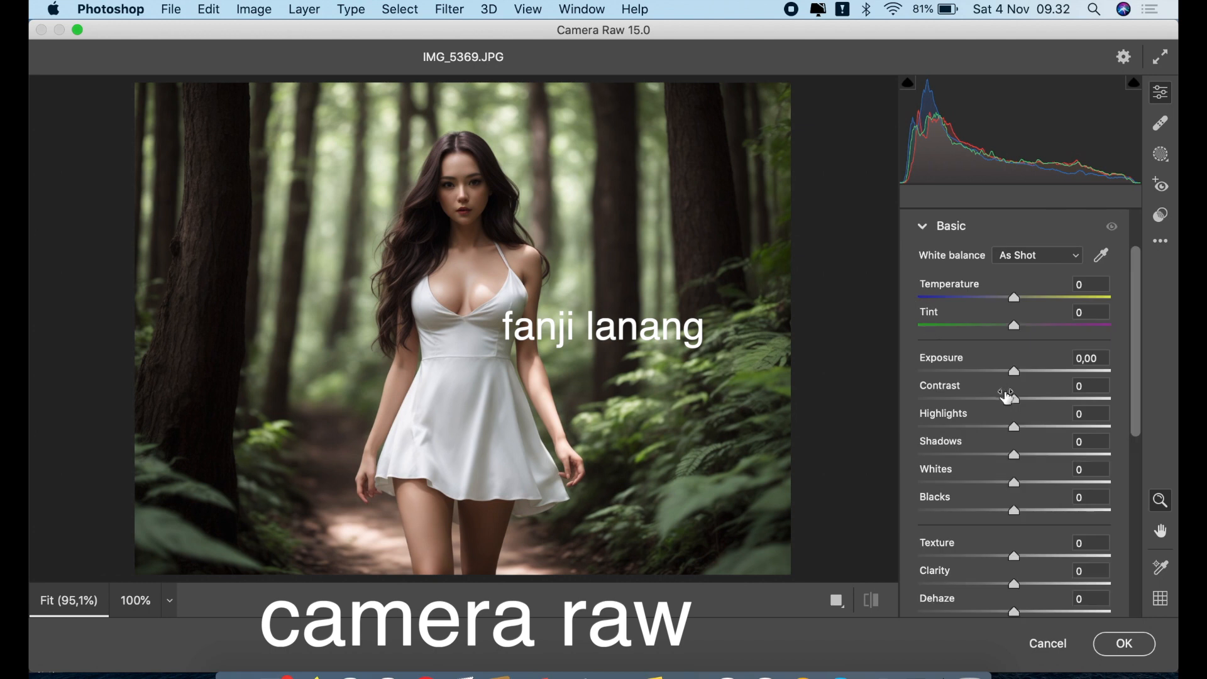
drag(1014, 402, 938, 428)
drag(1016, 455, 1084, 483)
drag(998, 483, 1042, 528)
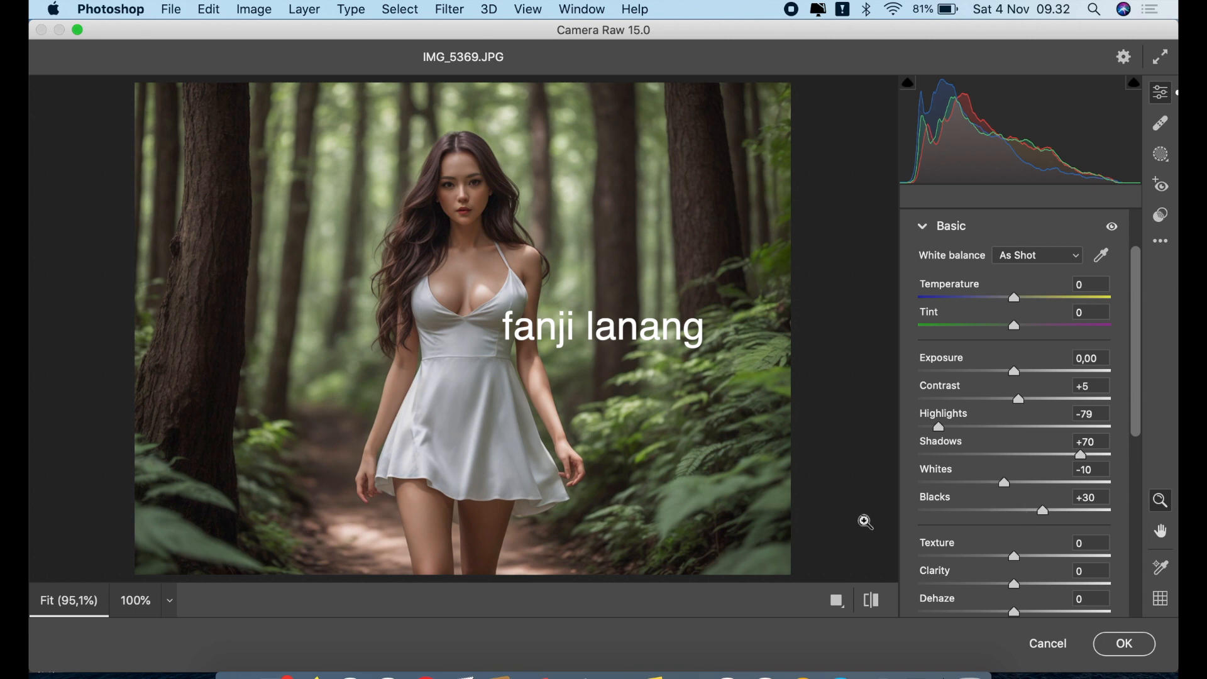
- Set Clarity to +5 and Contrast to +10, and compare the result with the original photo
drag(1014, 589, 1018, 597)
click(1020, 402)
drag(1020, 406, 1027, 415)
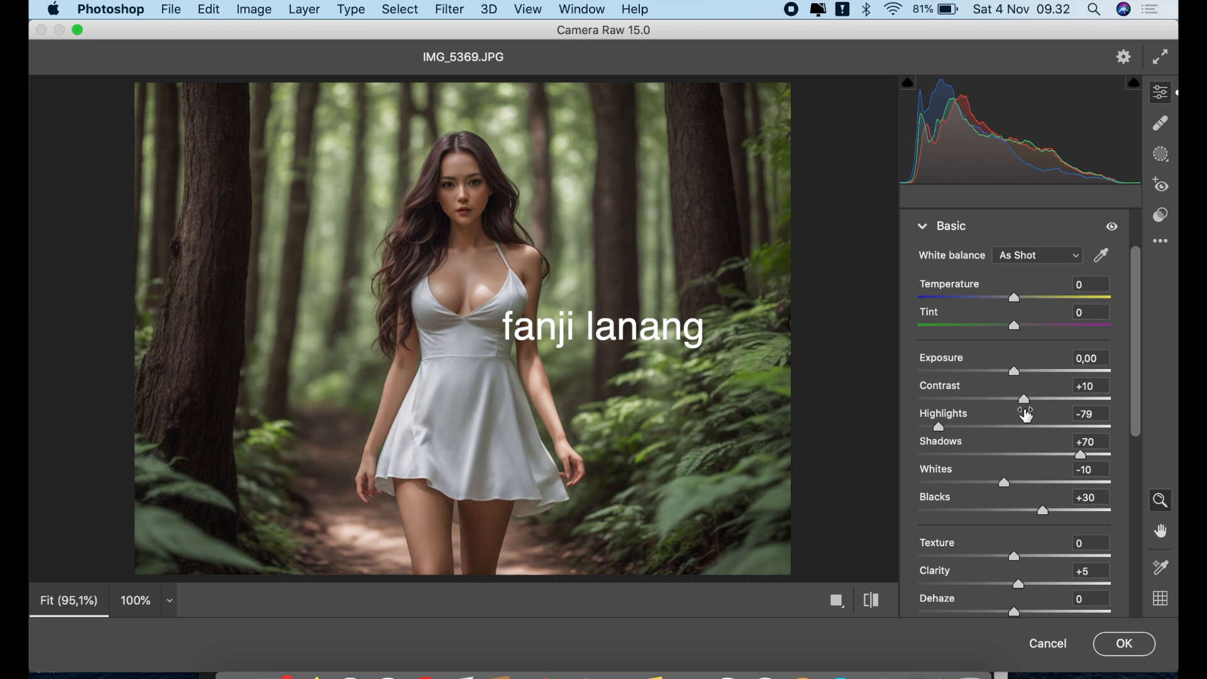
click(870, 601)
click(870, 602)
click(870, 601)
click(870, 601)
- Raise the Vibrance slightly and close the Basic settings
drag(1135, 311, 1134, 360)
drag(1029, 544, 1037, 557)
click(1137, 261)
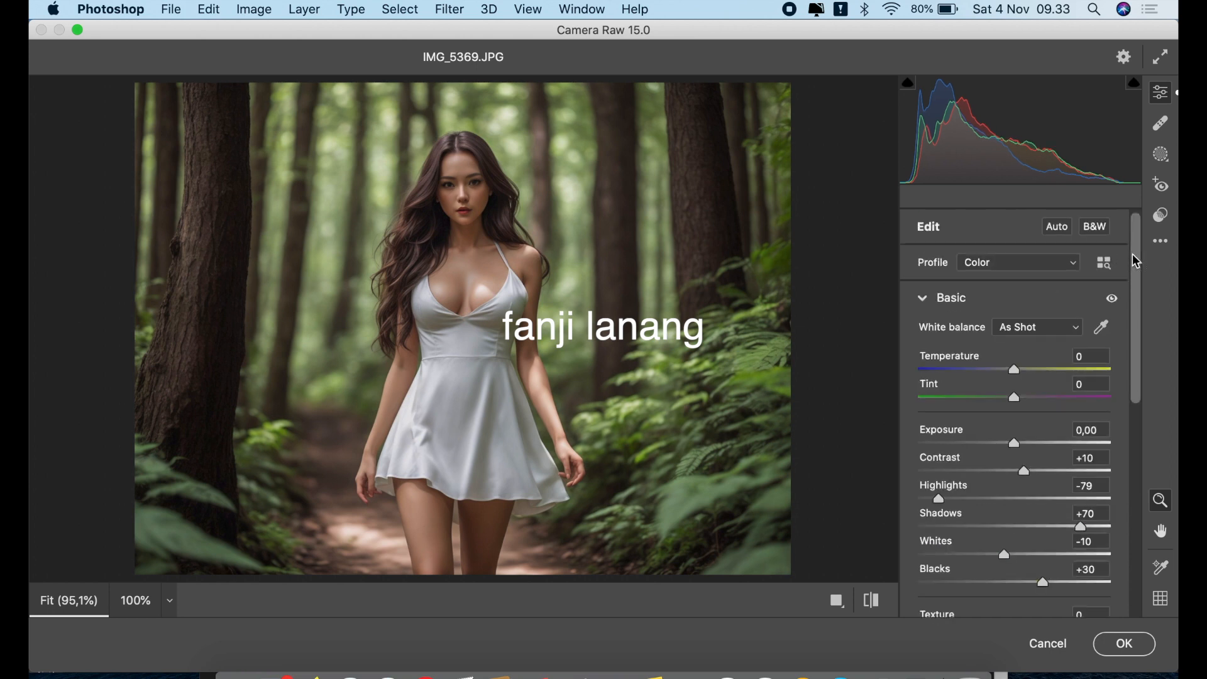
click(915, 300)
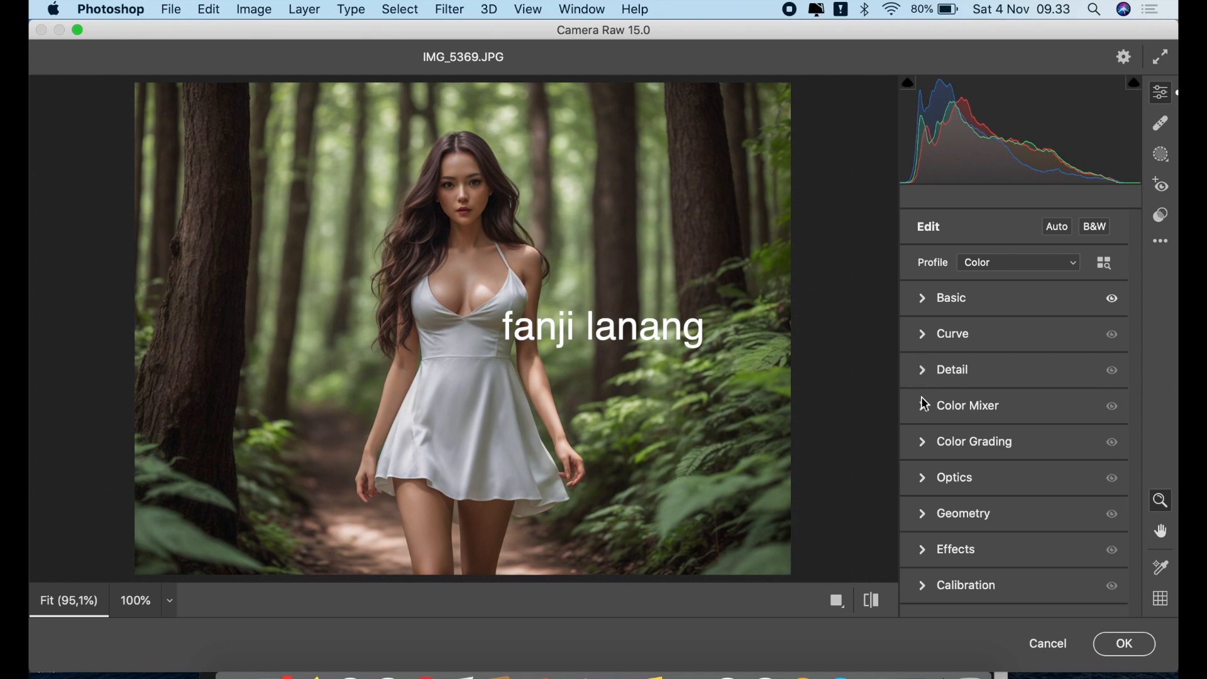
- In the Color Mixer, shift the Yellows hue to -30 and the Greens hue to -100
click(922, 404)
click(930, 325)
drag(1012, 423, 854, 433)
drag(961, 450, 842, 458)
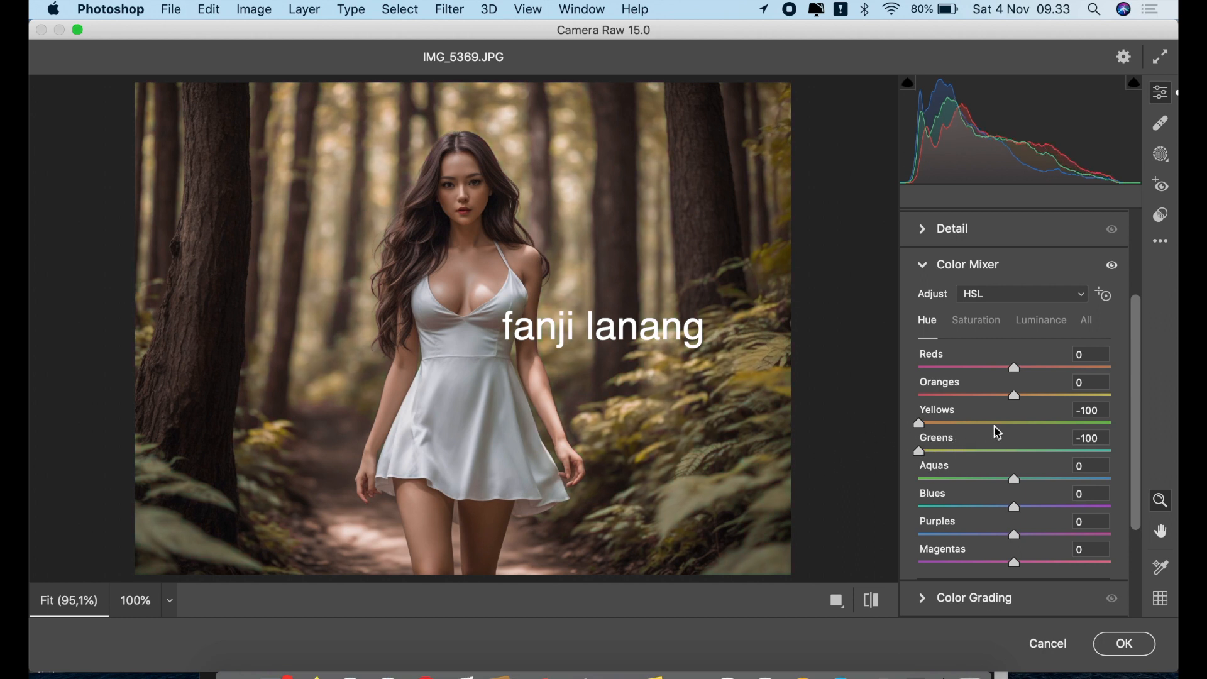
click(974, 424)
drag(972, 424, 986, 425)
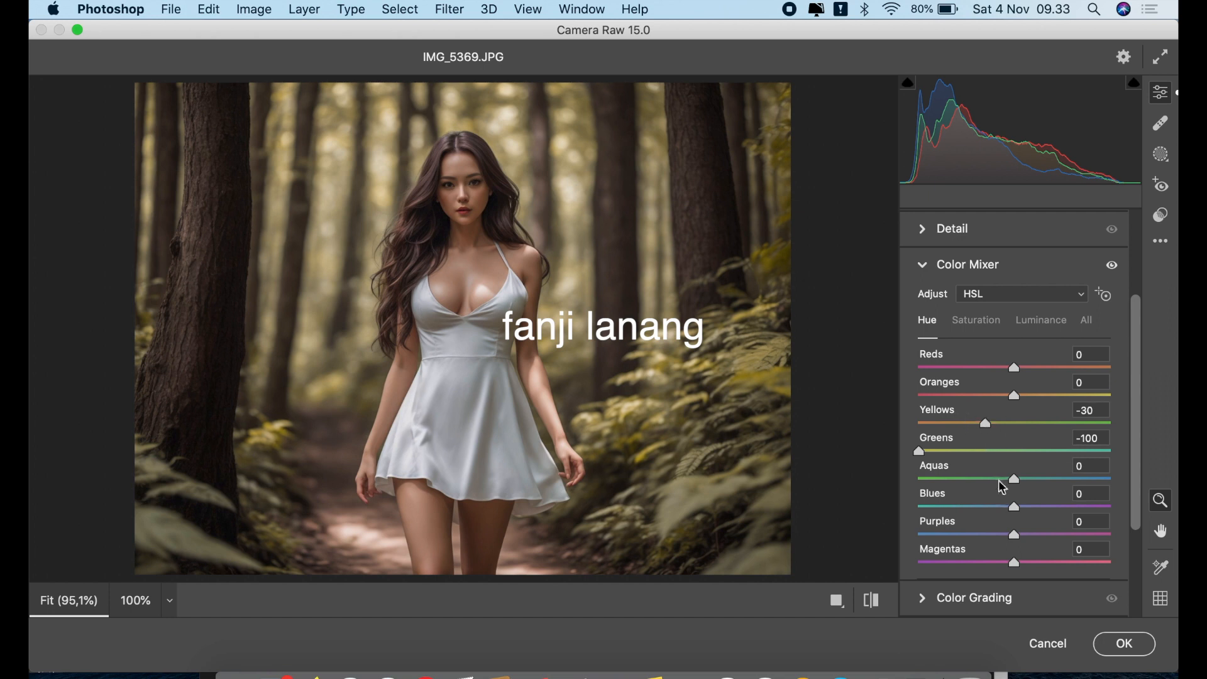
- Set the Color Mixer saturation to +86 for Greens, +50 for Yellows and -5 for Oranges
click(992, 318)
drag(1024, 457, 1105, 471)
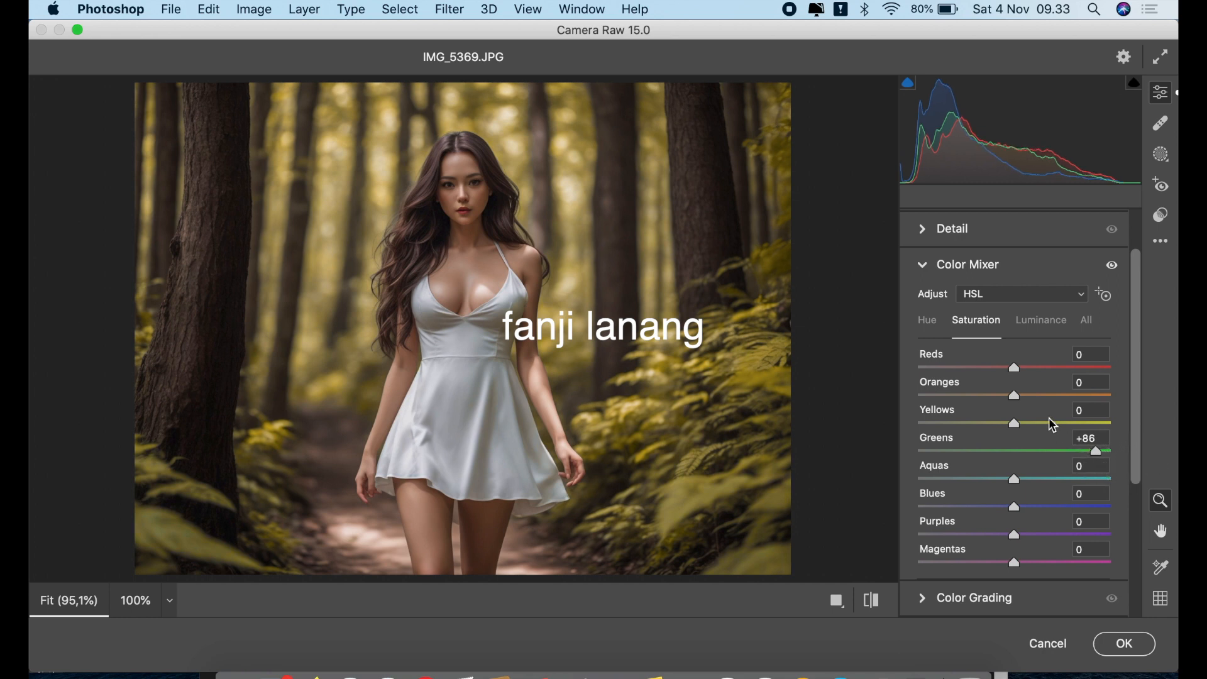
drag(1002, 395, 1060, 460)
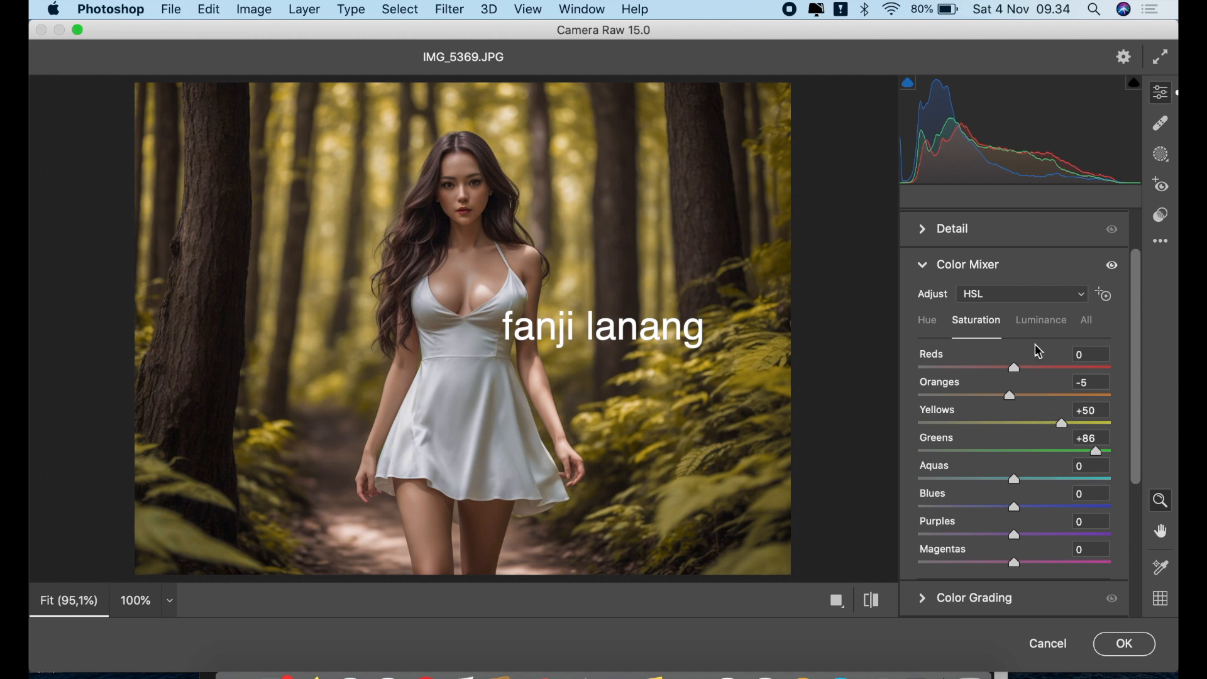
- Set the Color Mixer luminance to +34 for Oranges and -20 for Greens, checking against the original photo
click(1040, 333)
drag(1031, 396, 1047, 405)
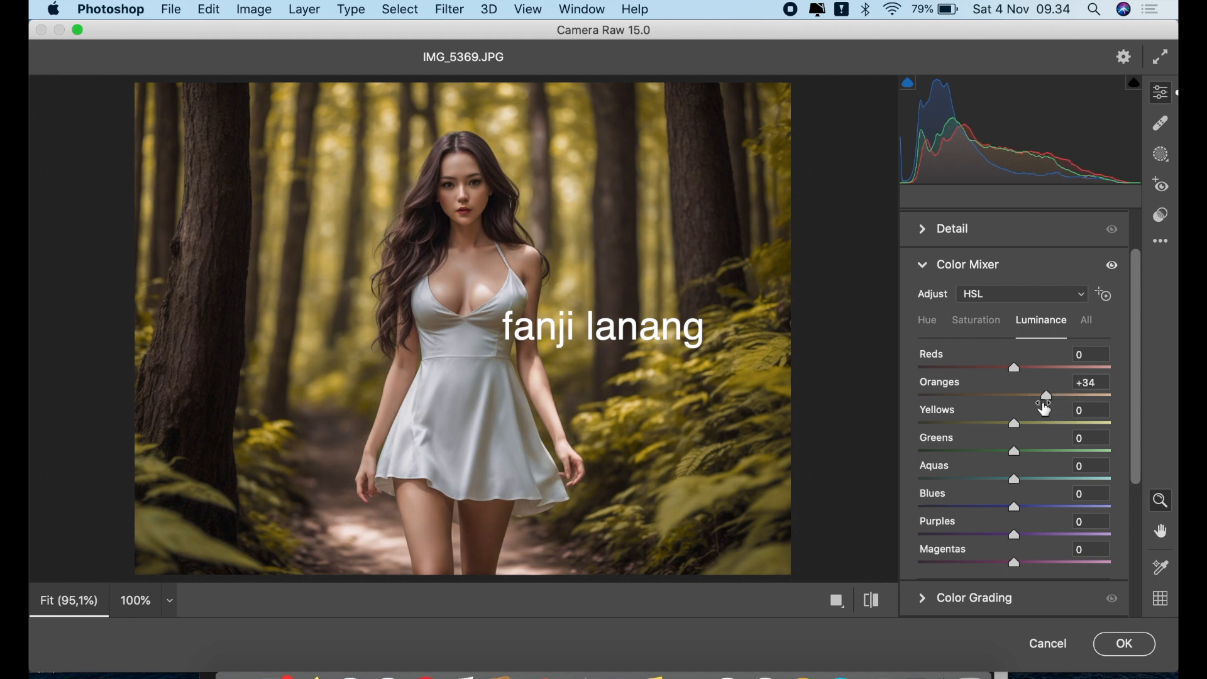
click(871, 602)
click(871, 597)
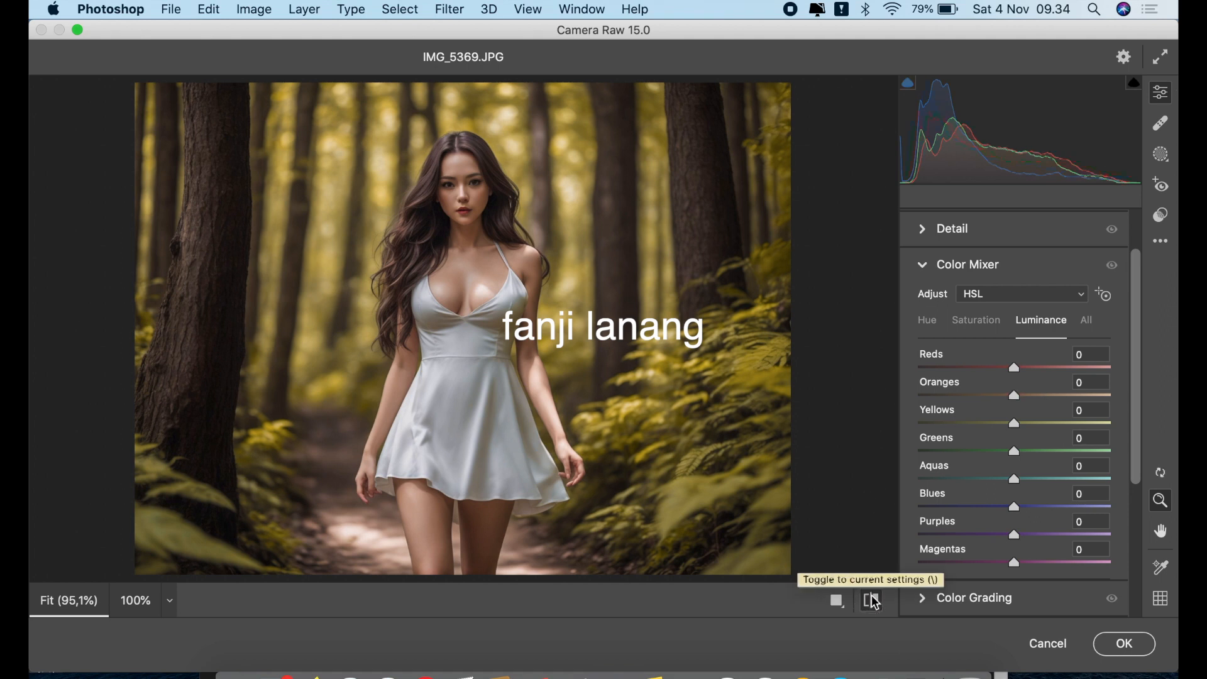
click(873, 600)
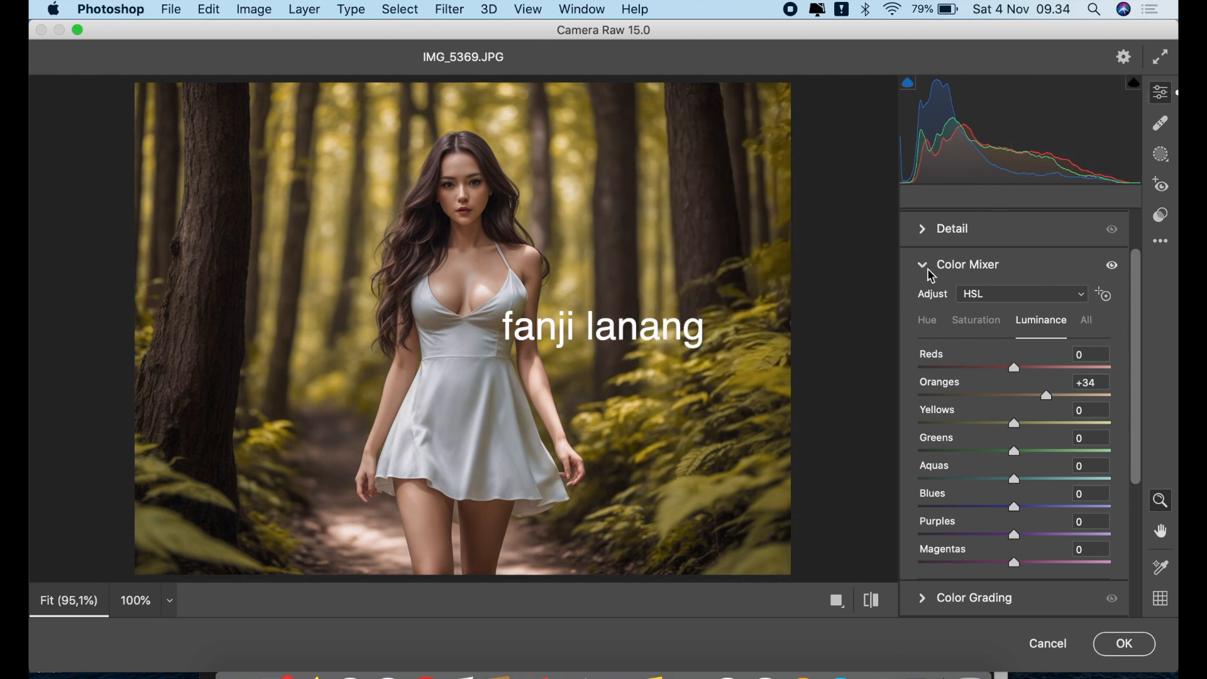
mouse_move(992, 452)
mouse_down()
mouse_move(1136, 458)
mouse_move(948, 463)
mouse_move(998, 473)
mouse_up()
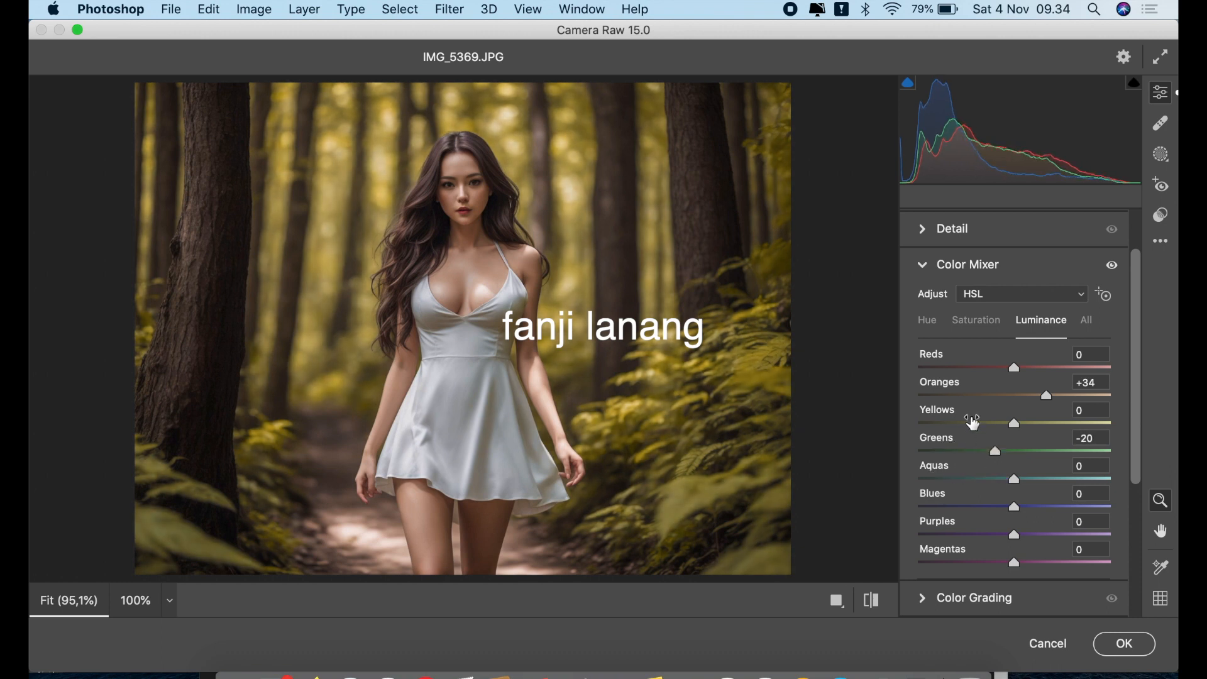
click(928, 275)
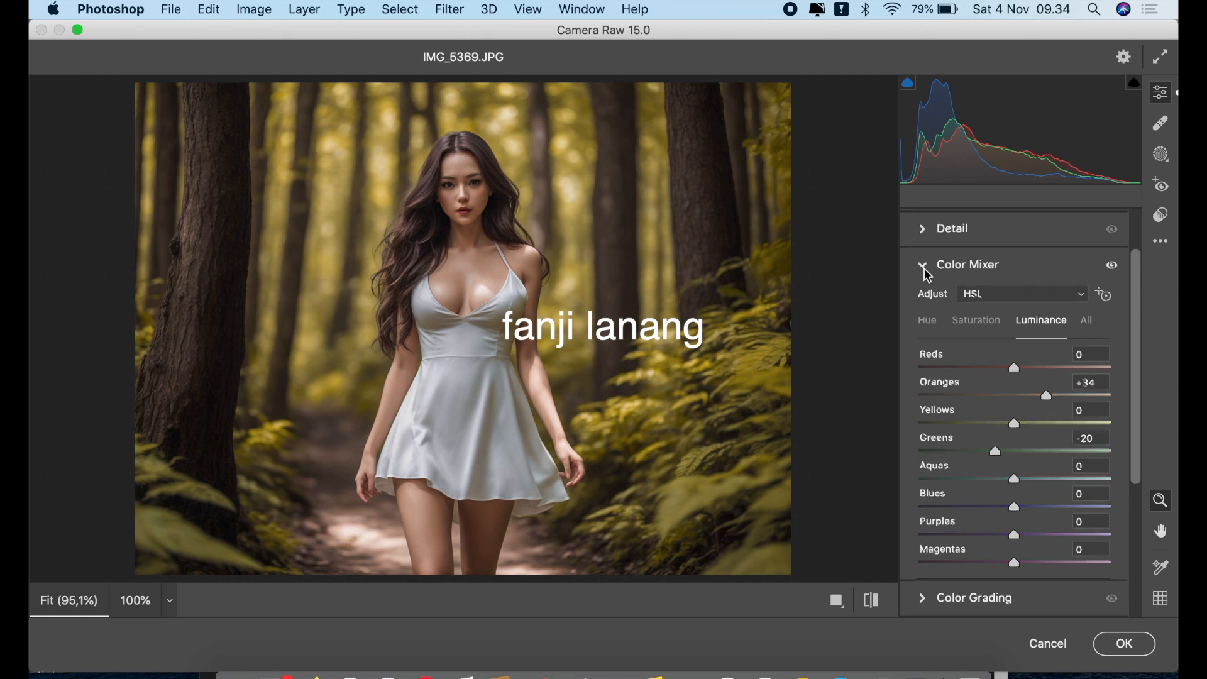
- Tint the Color Grading midtones with Hue 68 and Saturation 10, and compare with the original photo
click(923, 444)
click(1030, 253)
click(958, 505)
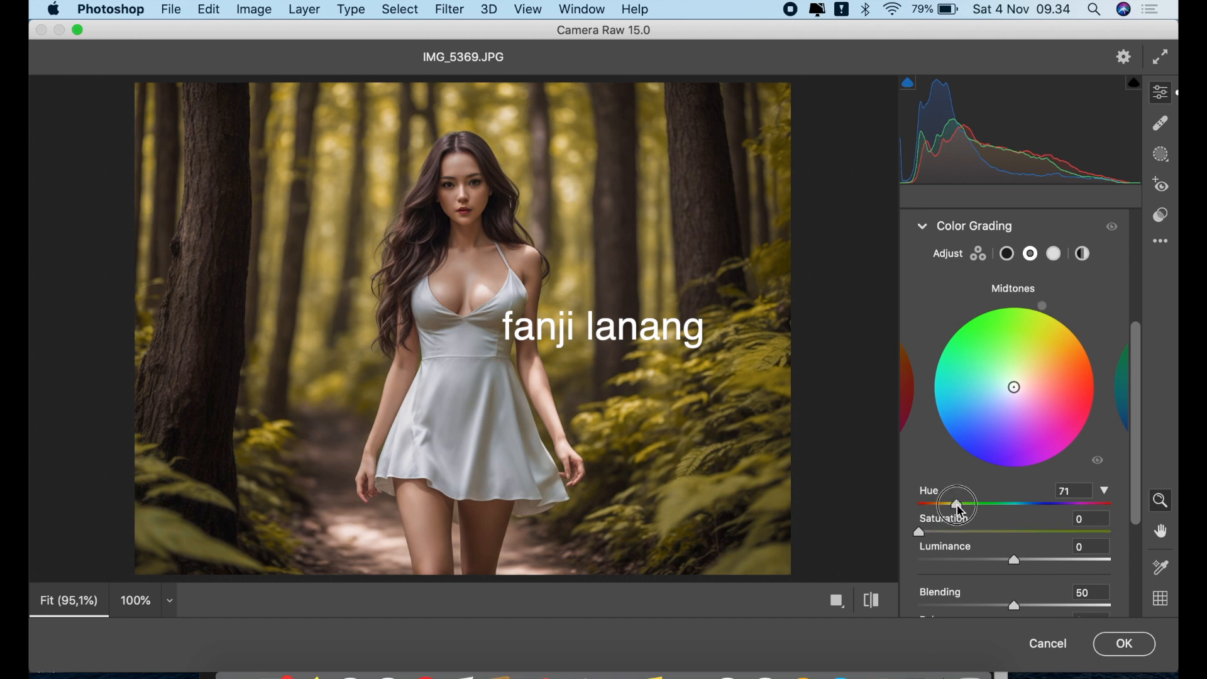
click(941, 532)
drag(941, 532, 941, 539)
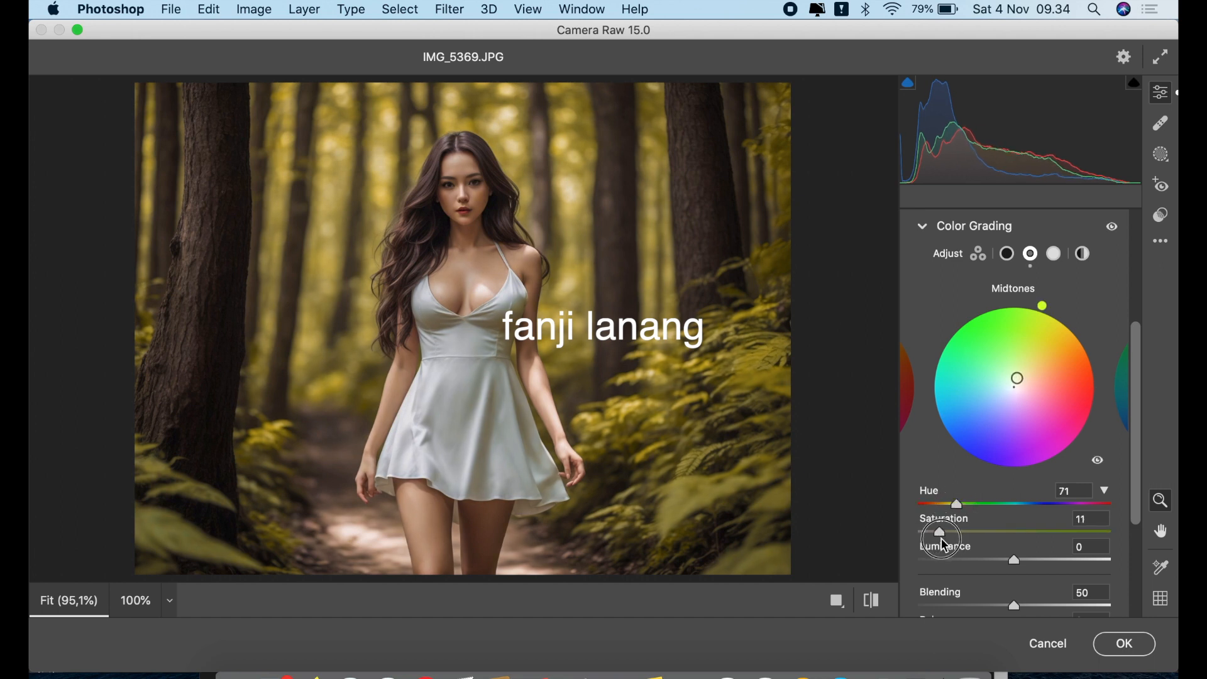
click(956, 507)
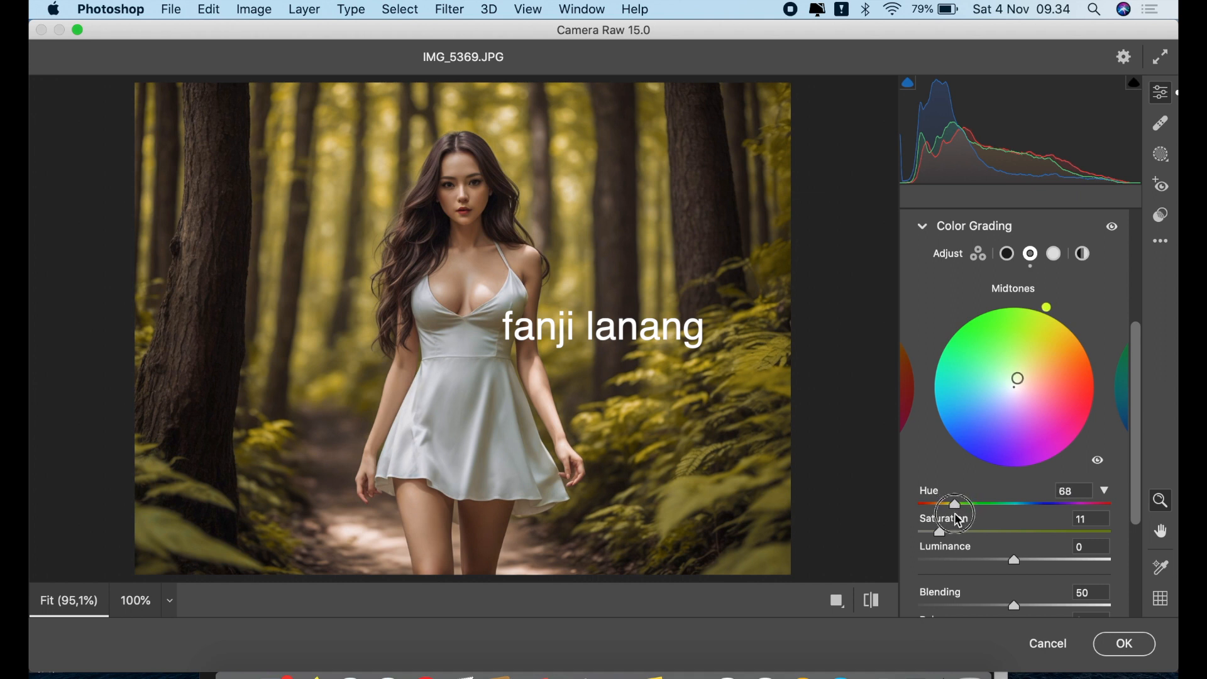
drag(942, 533, 939, 534)
click(872, 602)
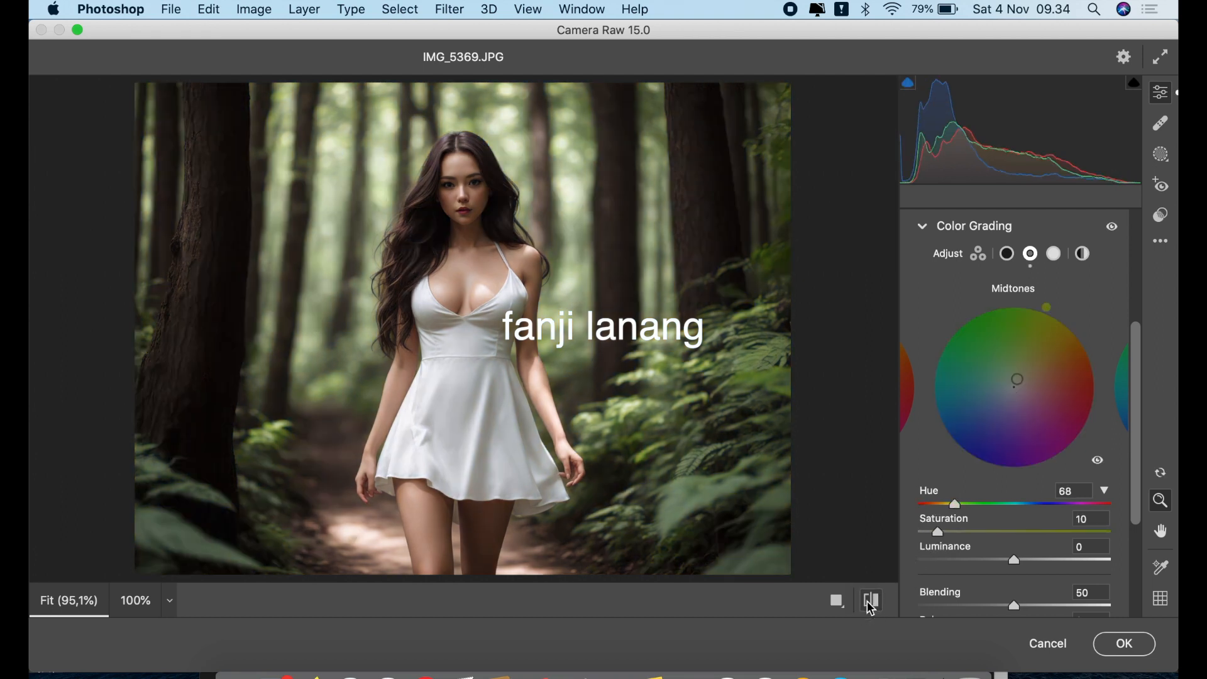
click(871, 602)
click(927, 238)
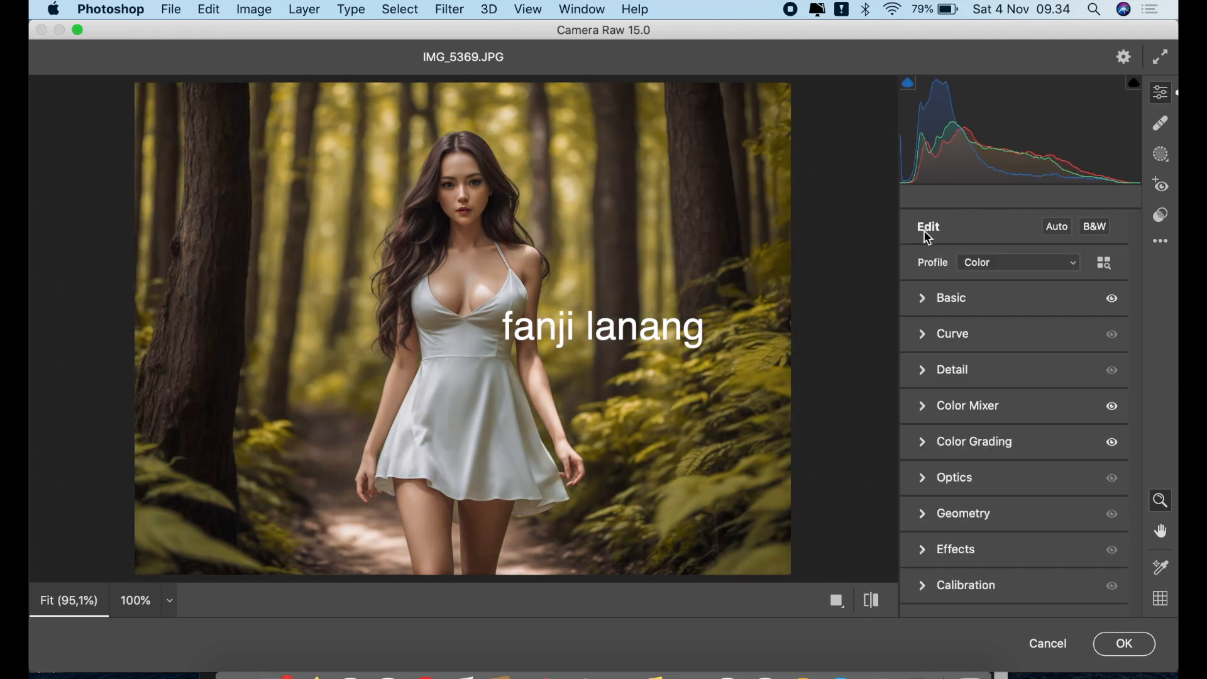
- Set the Optics Vignette to -33 to darken the photo's edges
click(920, 480)
drag(1012, 305, 986, 307)
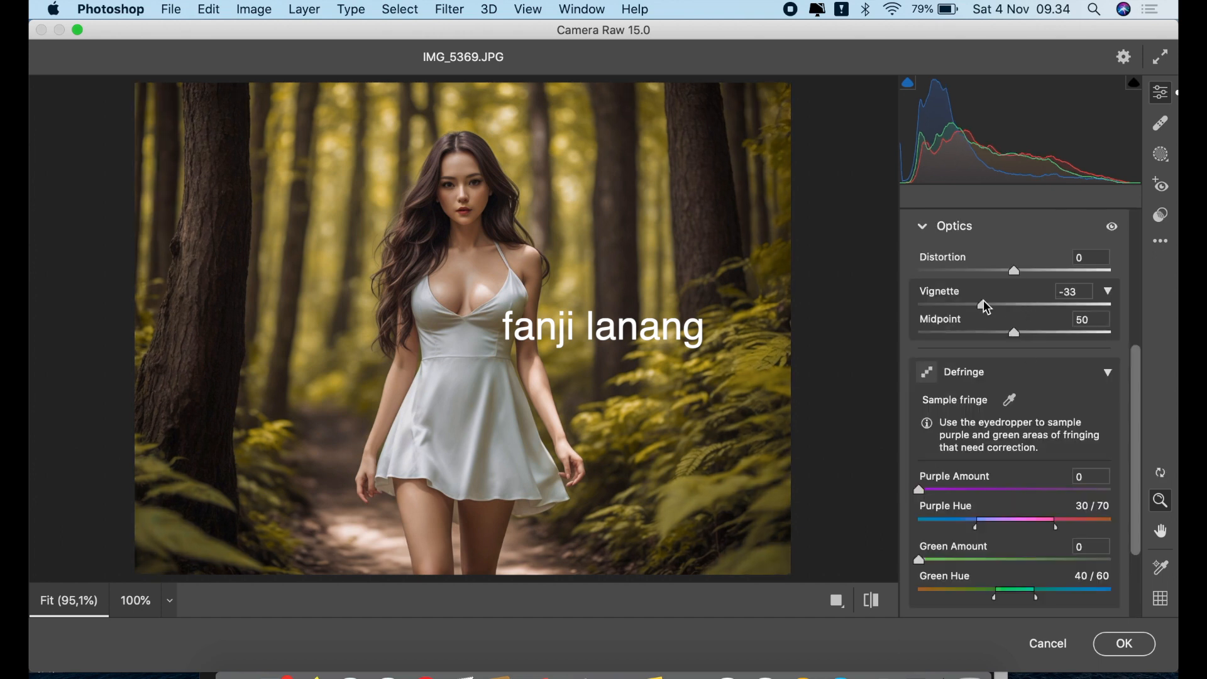
click(927, 237)
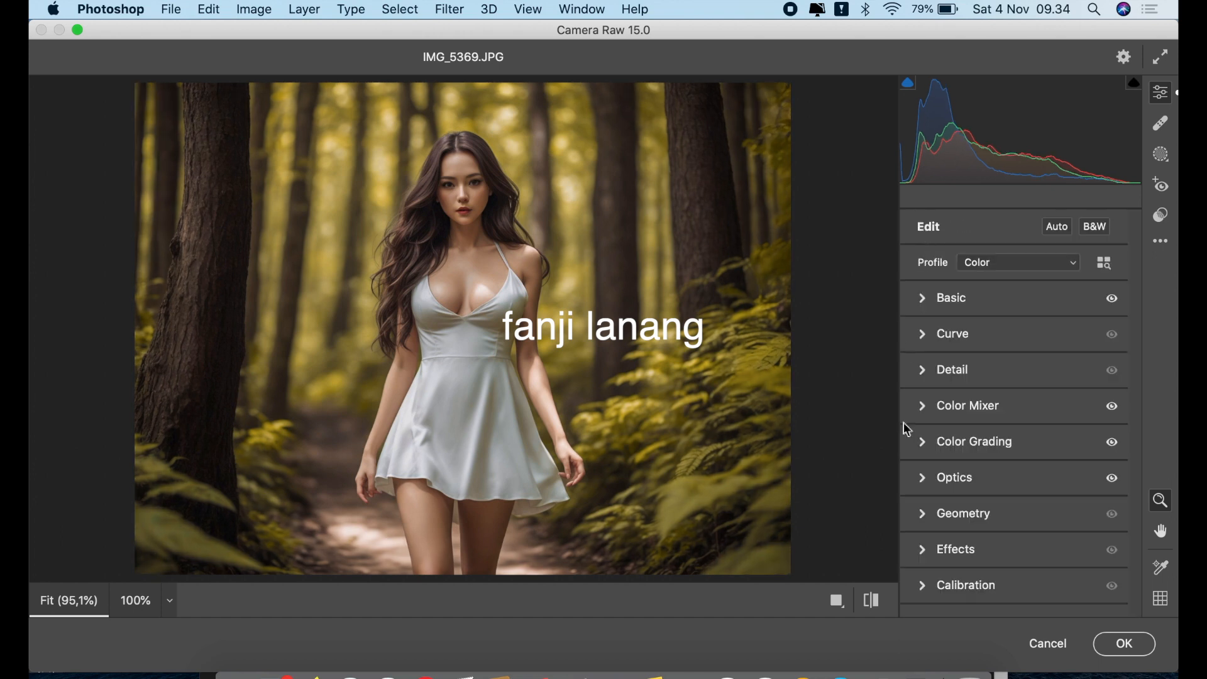
- In Calibration, set the Green Primary hue to -21 and the Blue Primary hue to -20, and compare with the original
click(923, 586)
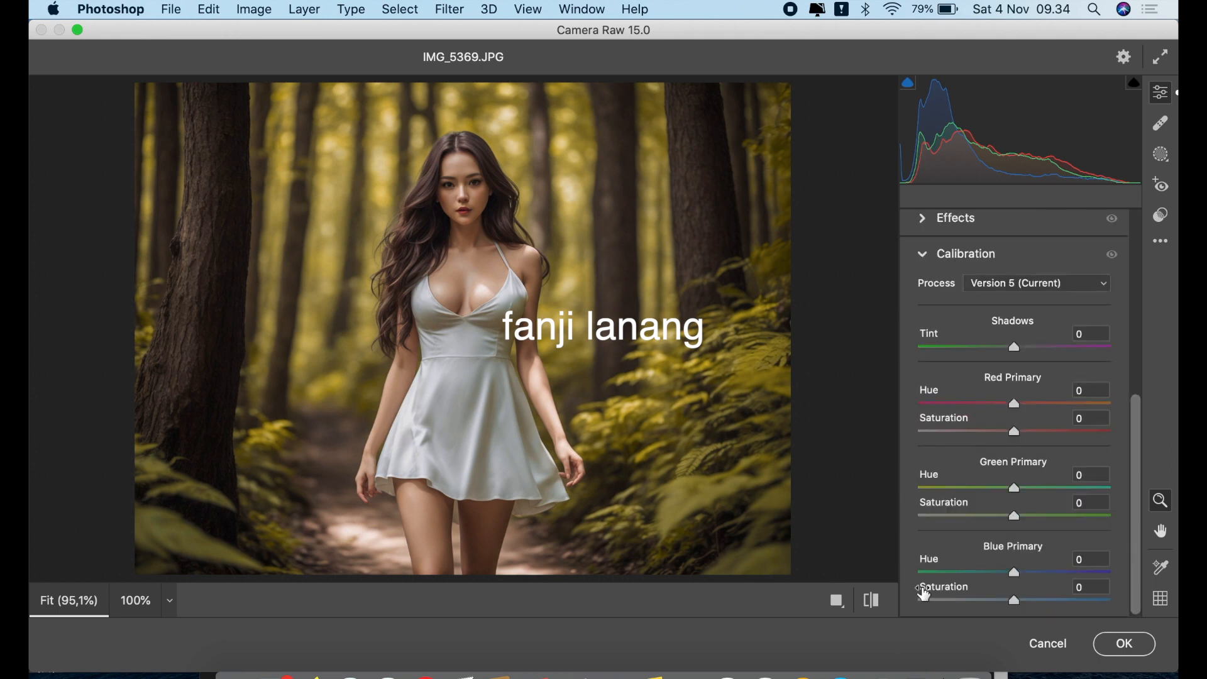
drag(1012, 572, 1003, 573)
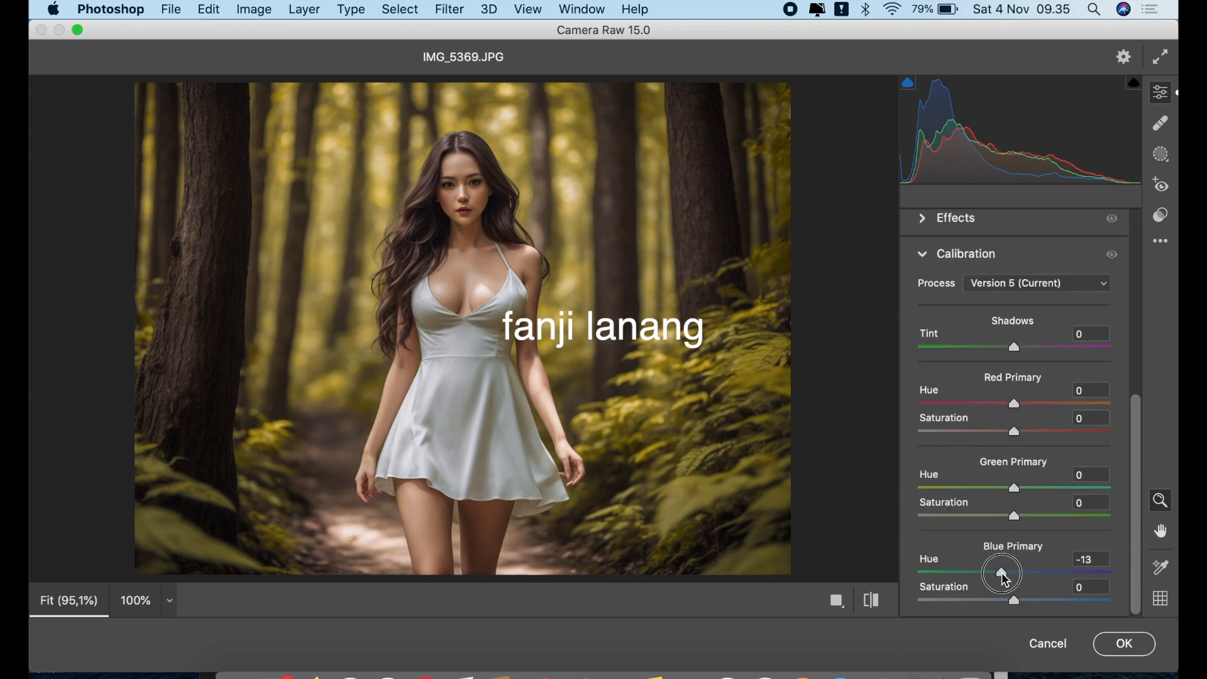
drag(1001, 572, 997, 572)
mouse_move(1002, 491)
mouse_down()
mouse_move(974, 501)
mouse_move(1125, 491)
mouse_move(898, 509)
mouse_move(1158, 520)
mouse_move(1021, 520)
mouse_move(998, 502)
mouse_up()
drag(996, 572, 991, 573)
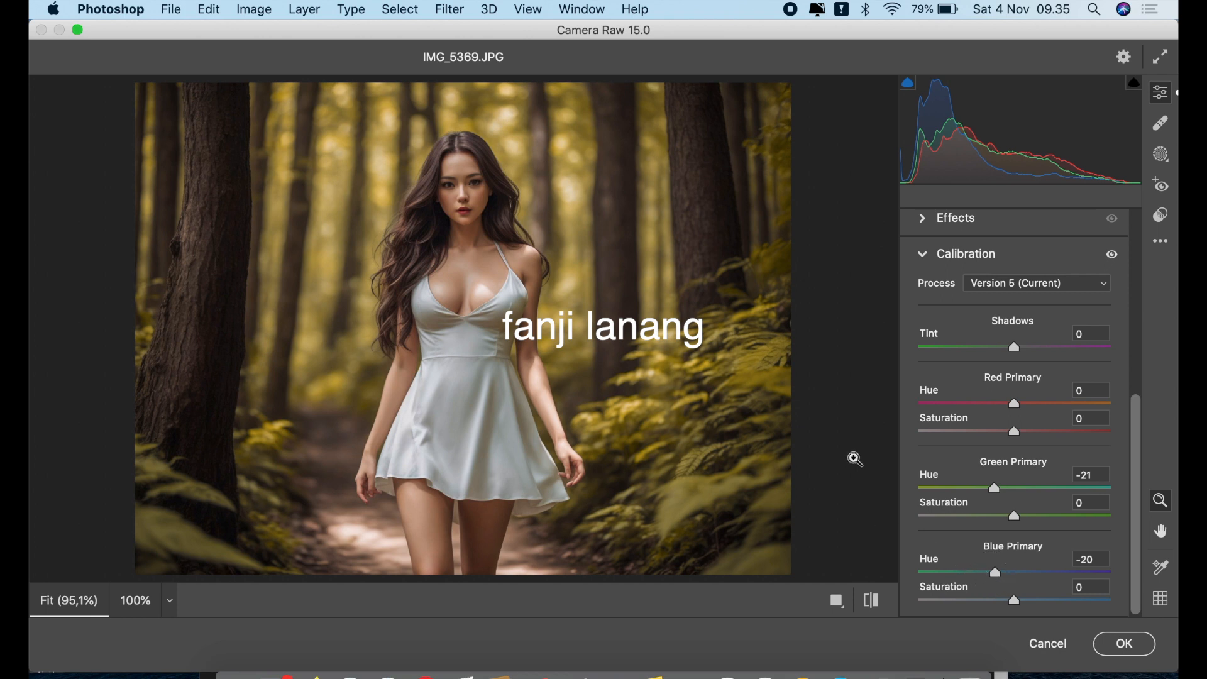
click(870, 603)
click(870, 604)
click(924, 258)
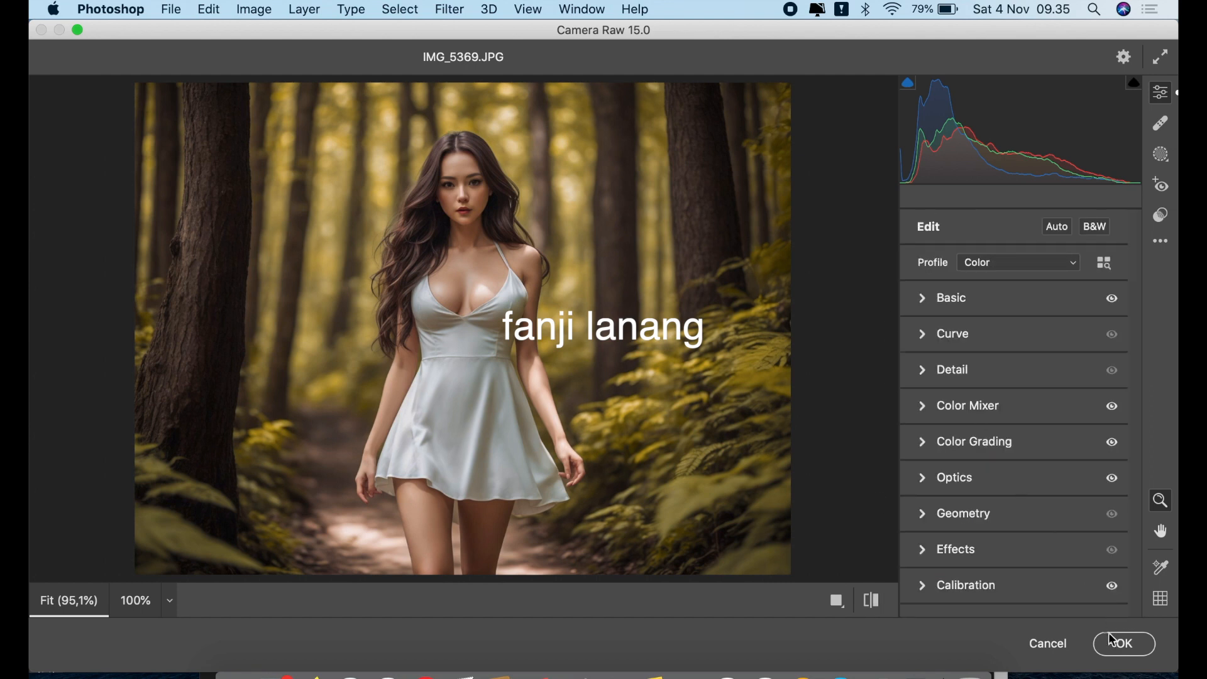
- Shape the RGB point curve with a midpoint at input 128, output 137 and the black point at input 2, and apply the filter
click(928, 342)
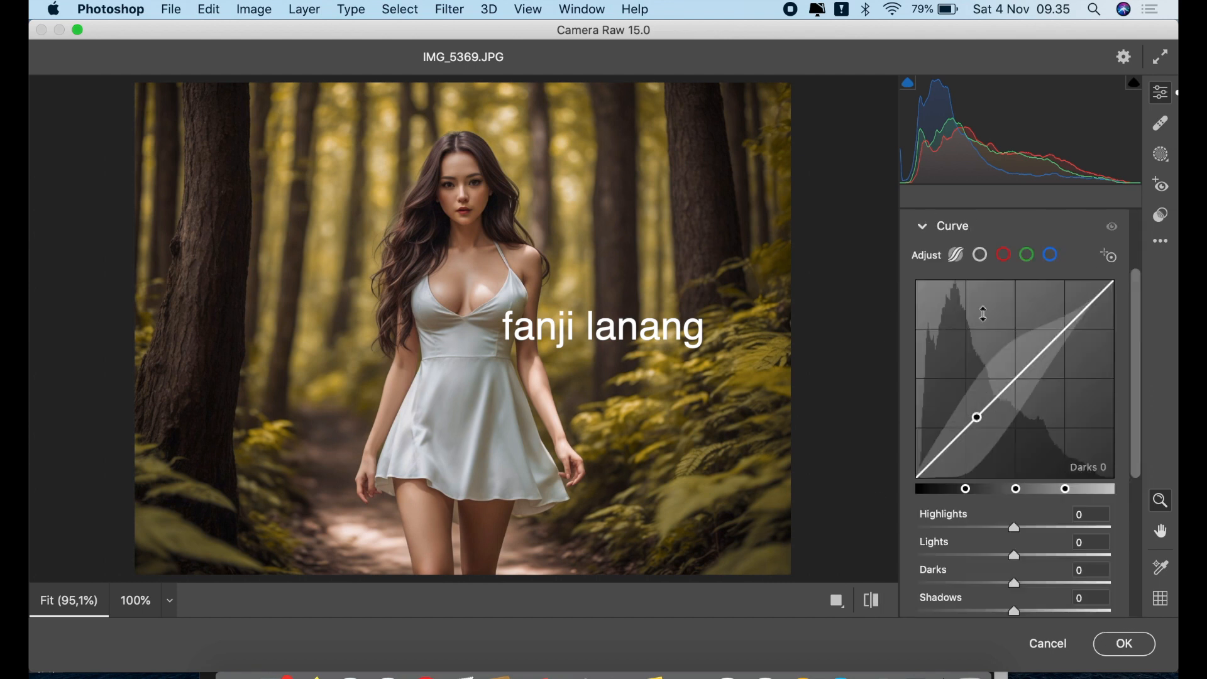
click(980, 254)
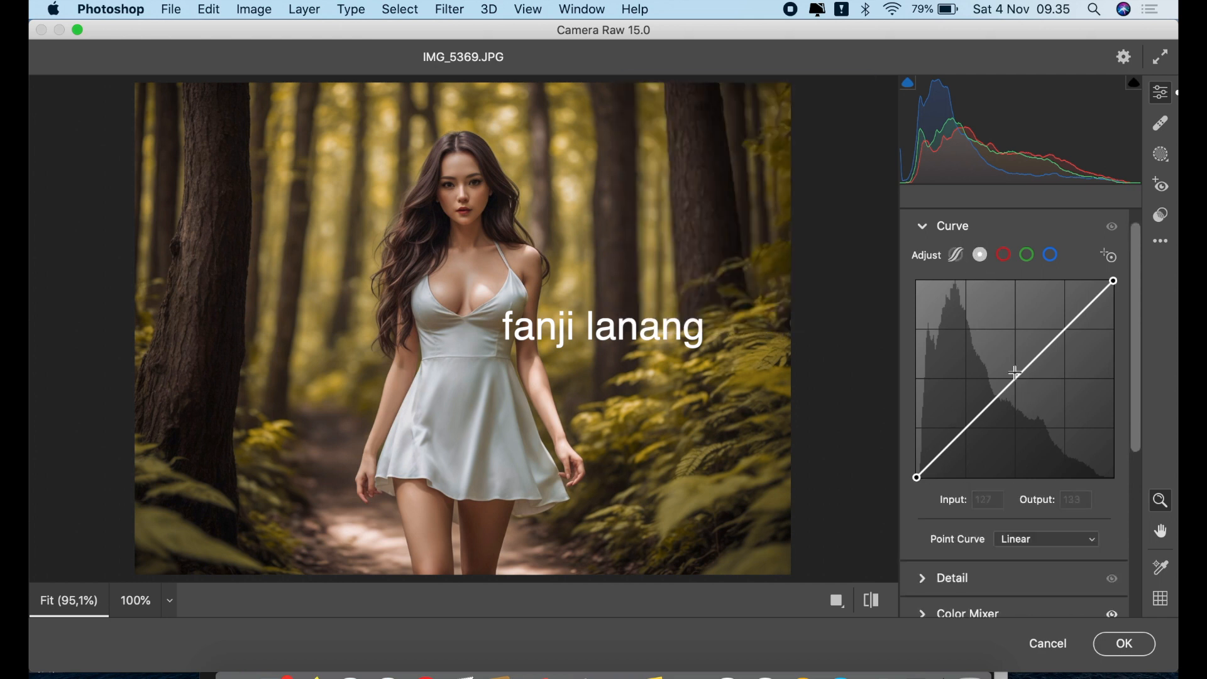
drag(1014, 372, 1014, 370)
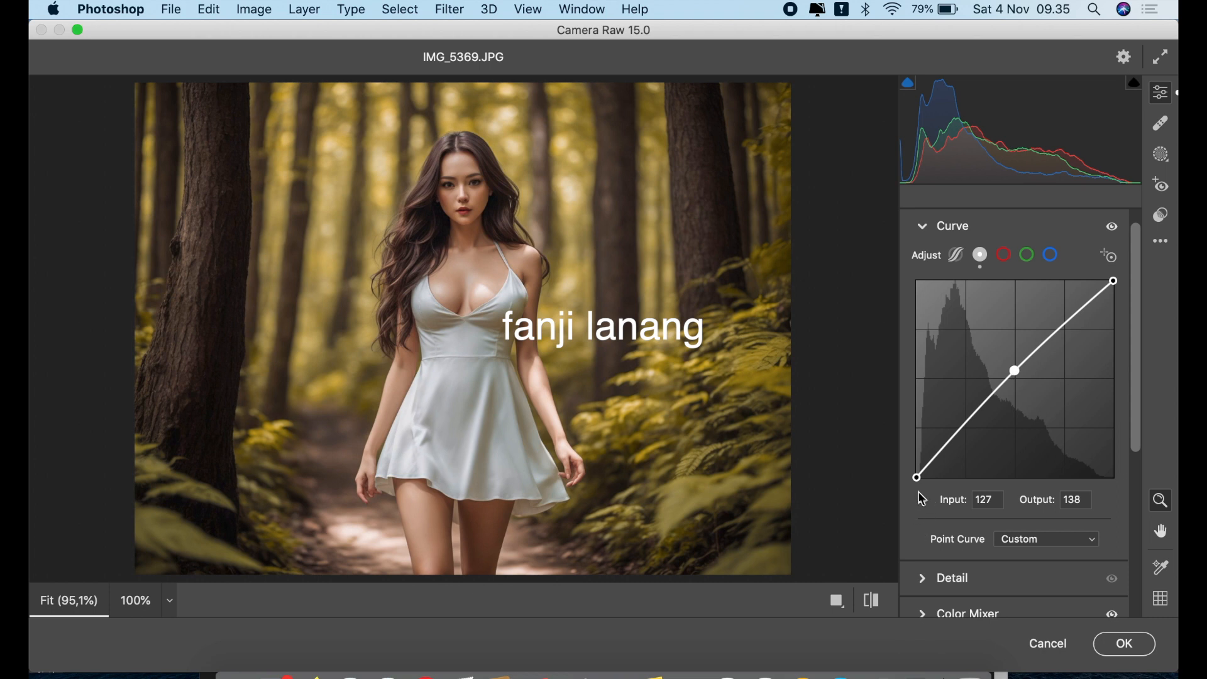
drag(916, 478, 918, 477)
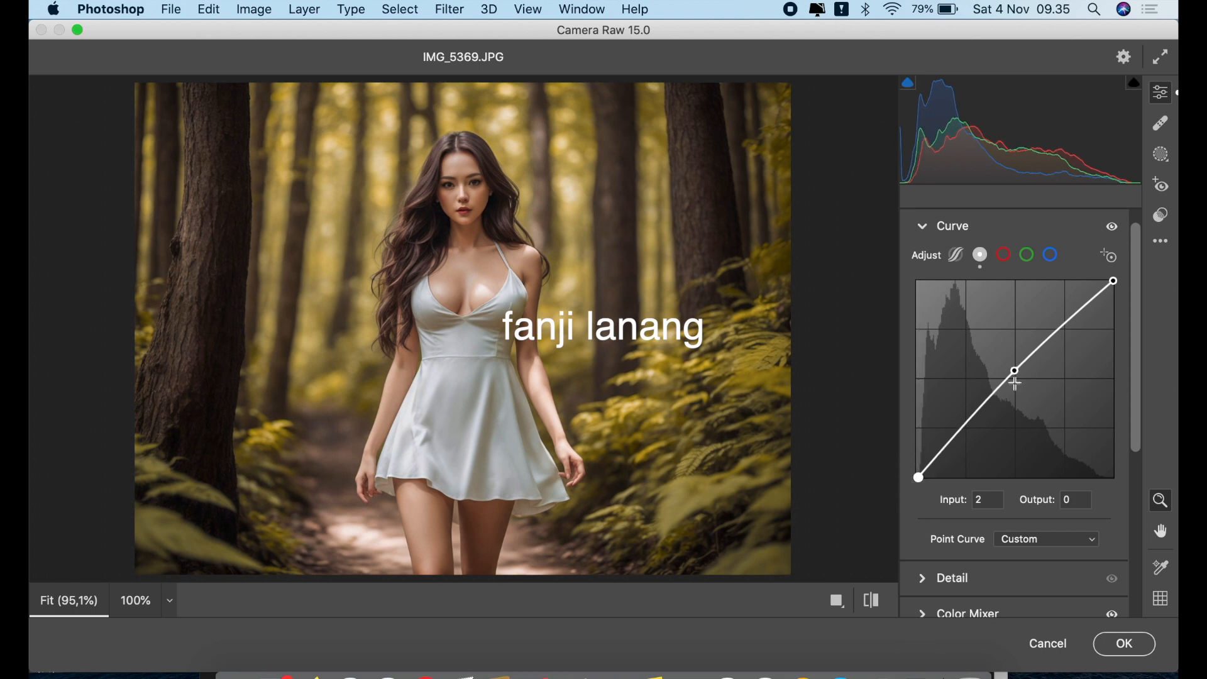
drag(1016, 364, 1016, 366)
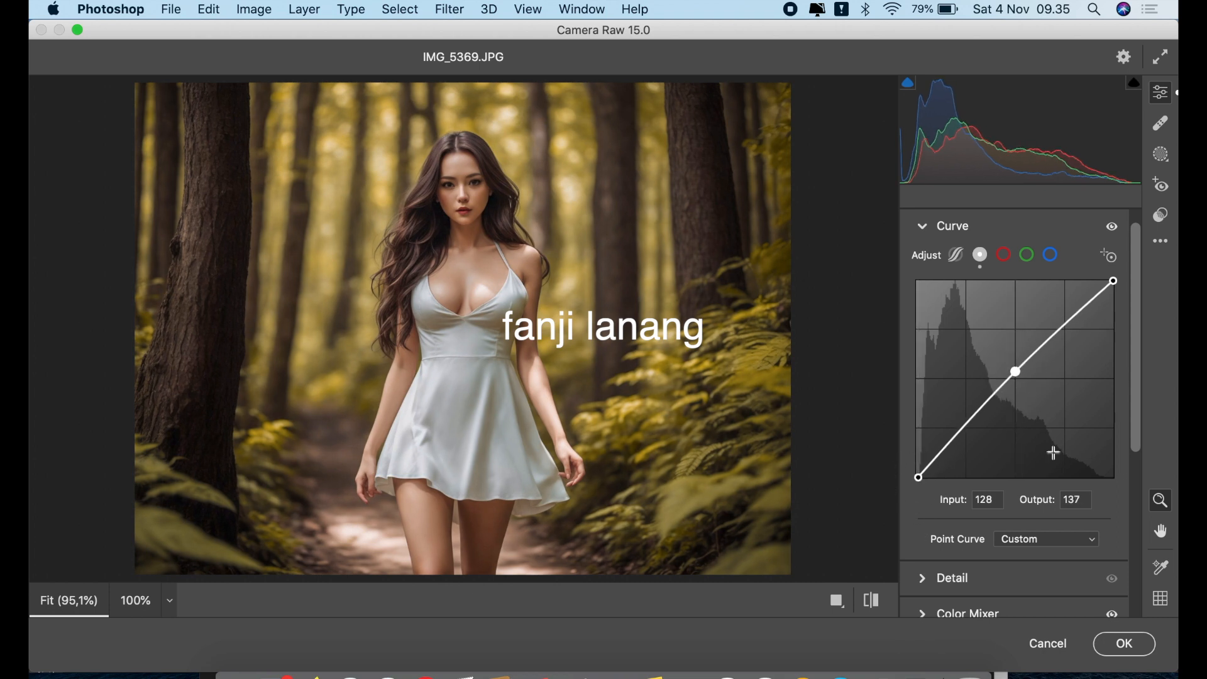
click(1121, 643)
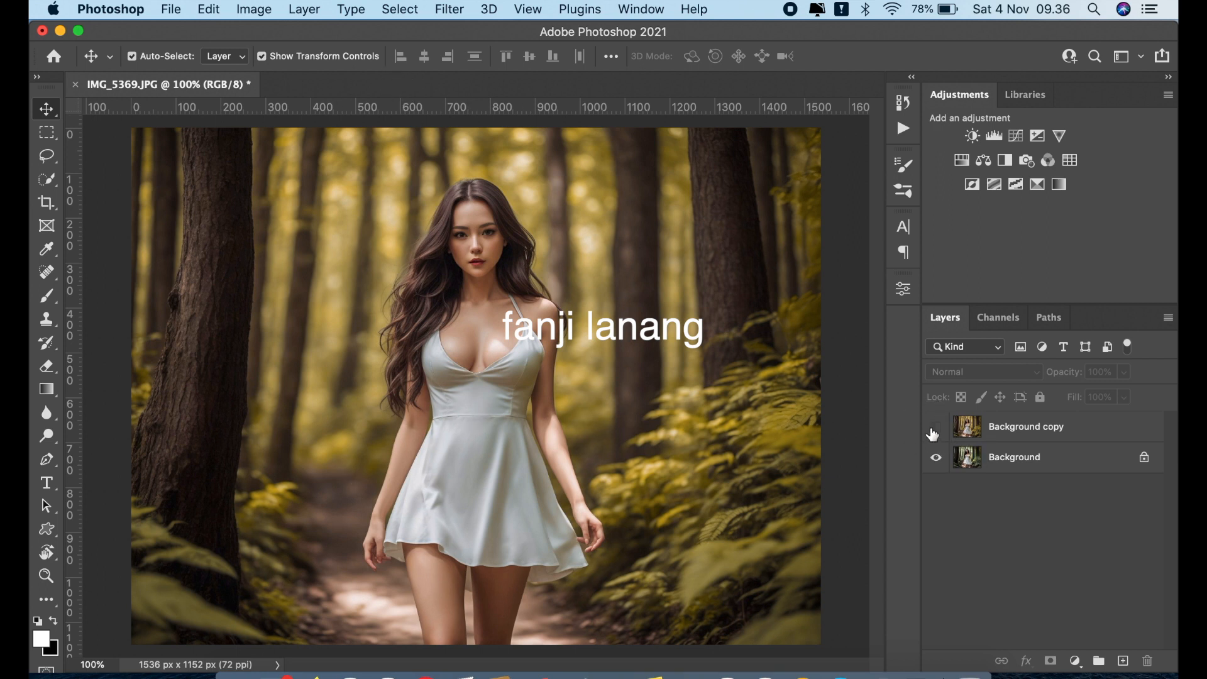
- Toggle the Background copy's visibility to compare before and after, and add a Selective Color adjustment layer above it
click(935, 430)
click(934, 430)
click(935, 430)
click(1075, 660)
click(1086, 631)
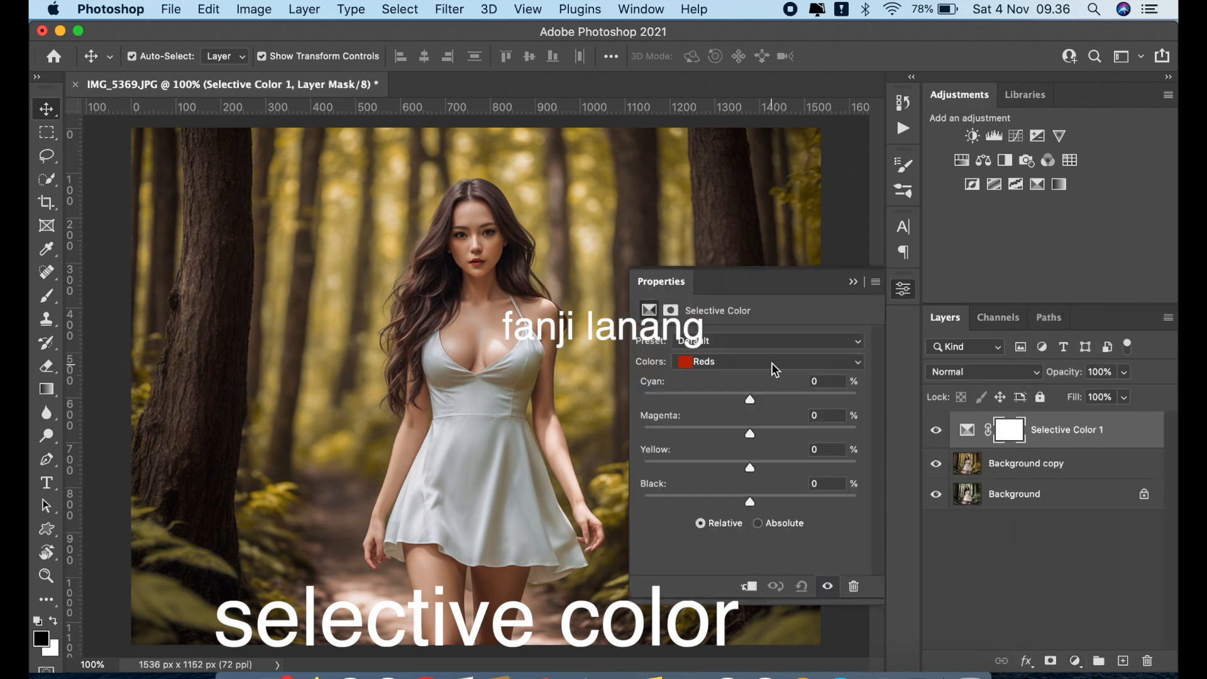
- In the Selective Color adjustment's Yellows range, increase Yellow slightly and set Black to +6%
click(774, 363)
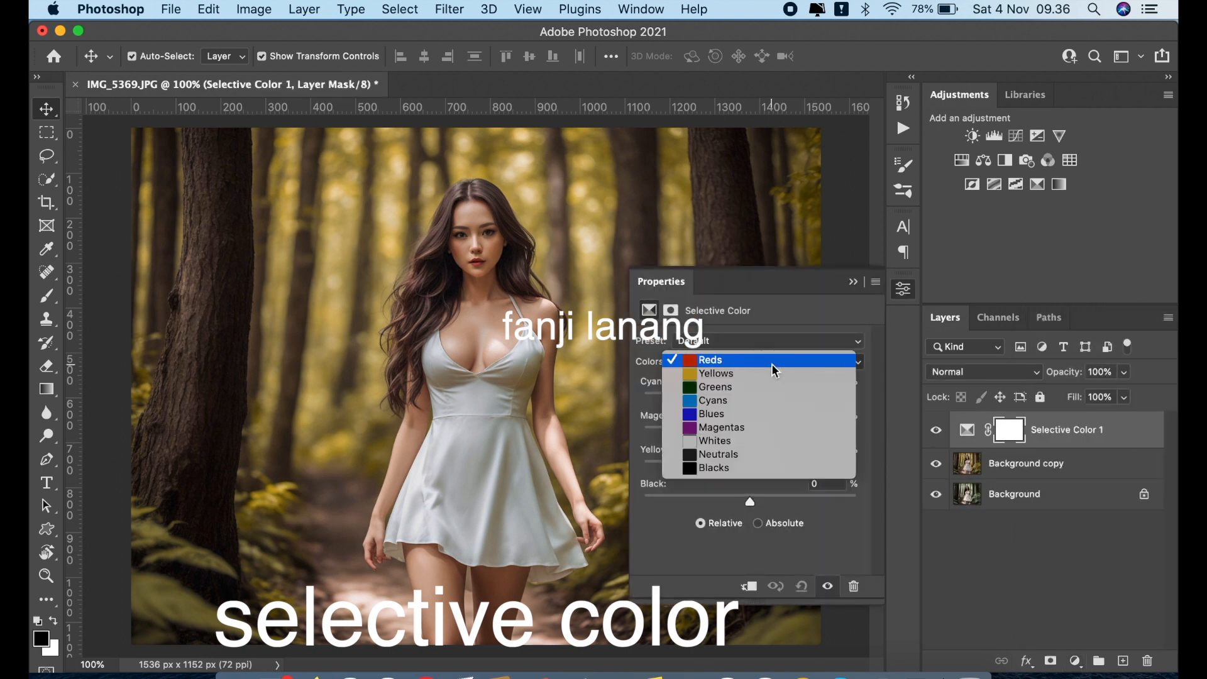
click(775, 373)
drag(750, 397, 759, 504)
click(732, 433)
- Set the Blacks range to Cyan +10% and Magenta +5%, and compare the photo with and without the Selective Color layer
click(717, 360)
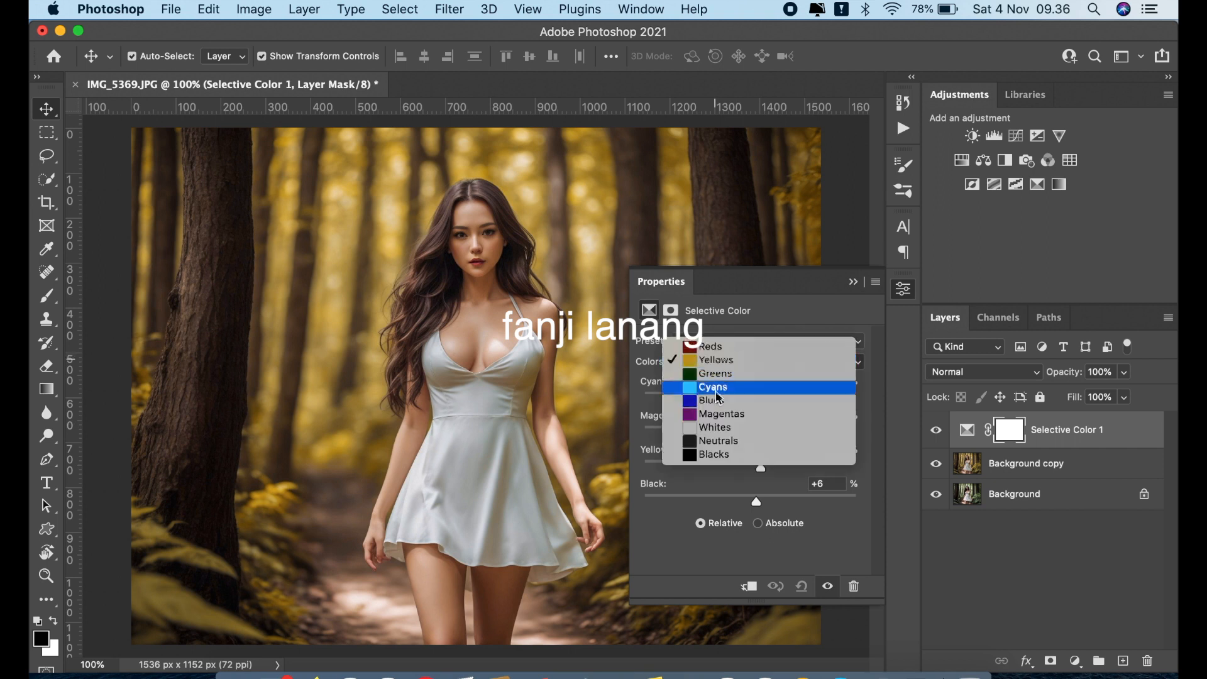
click(716, 454)
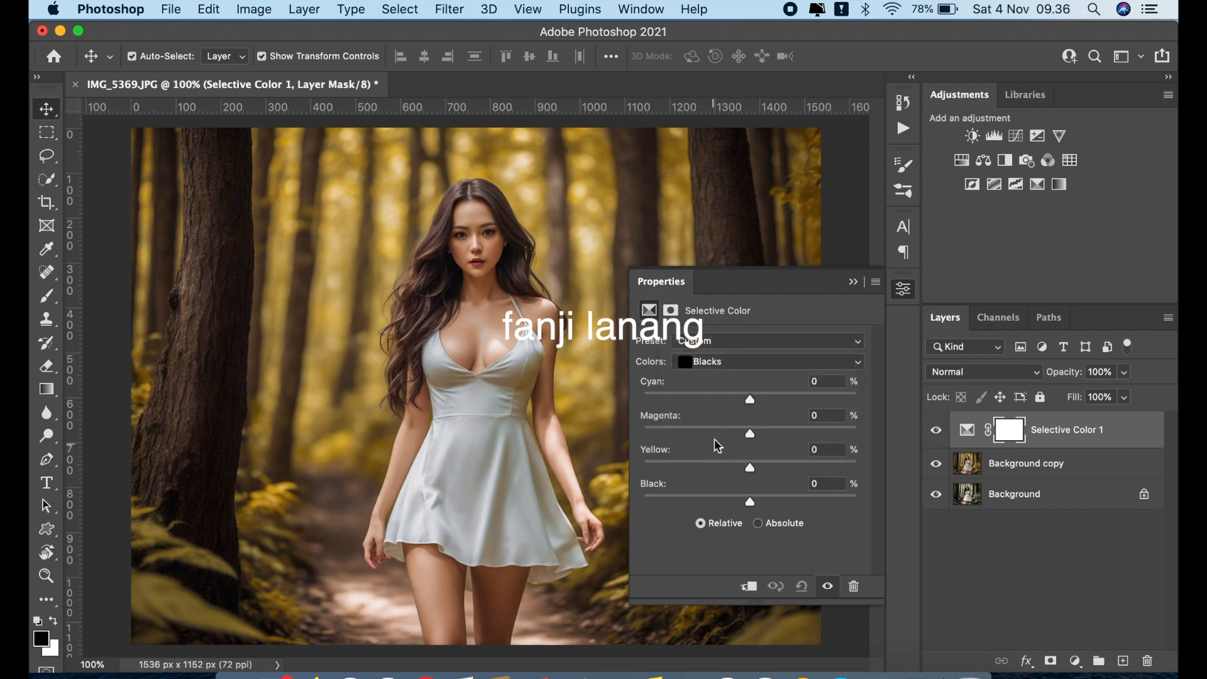
drag(760, 404, 754, 433)
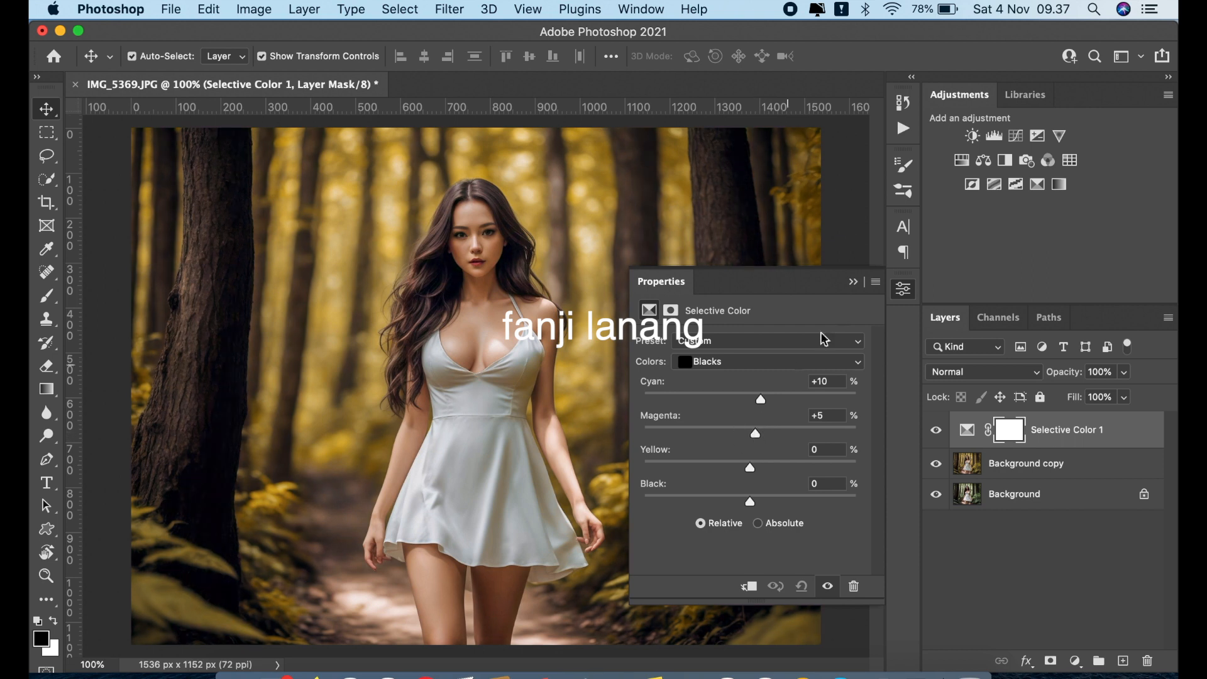
click(852, 282)
click(937, 431)
click(938, 431)
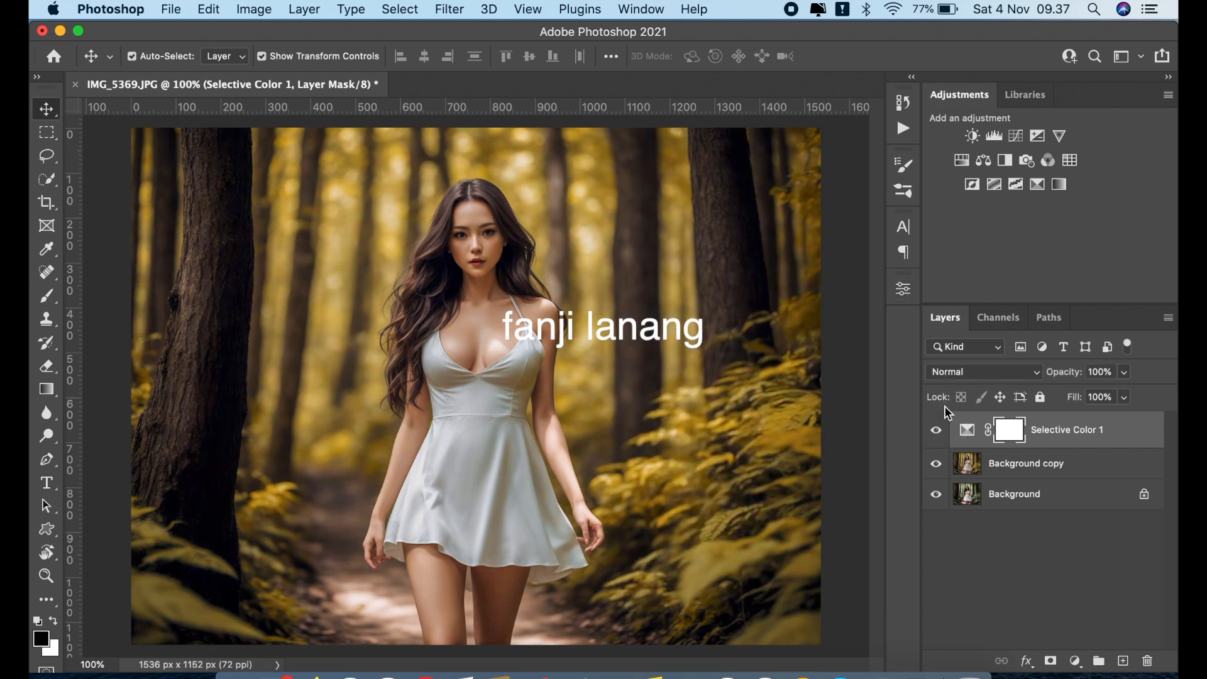
- Add an empty layer above the Selective Color adjustment and ready the Brush tool with white as foreground color, checking its brush presets
click(1122, 660)
key(x)
click(49, 296)
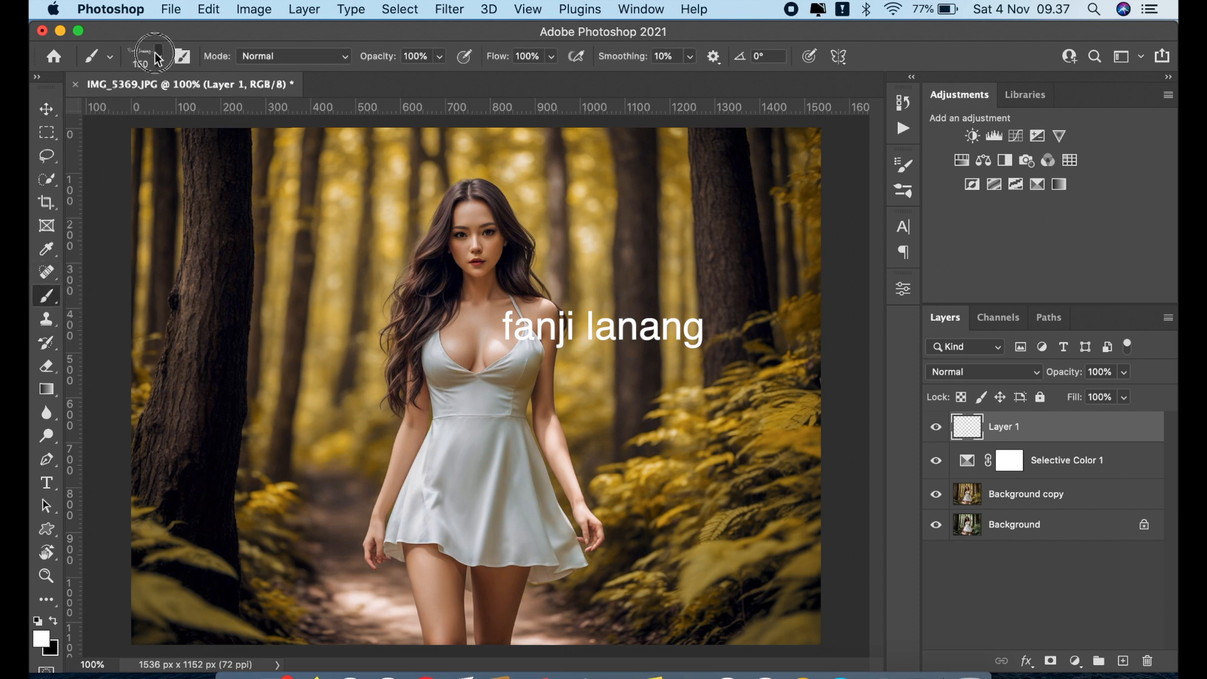
click(158, 56)
click(62, 218)
click(359, 97)
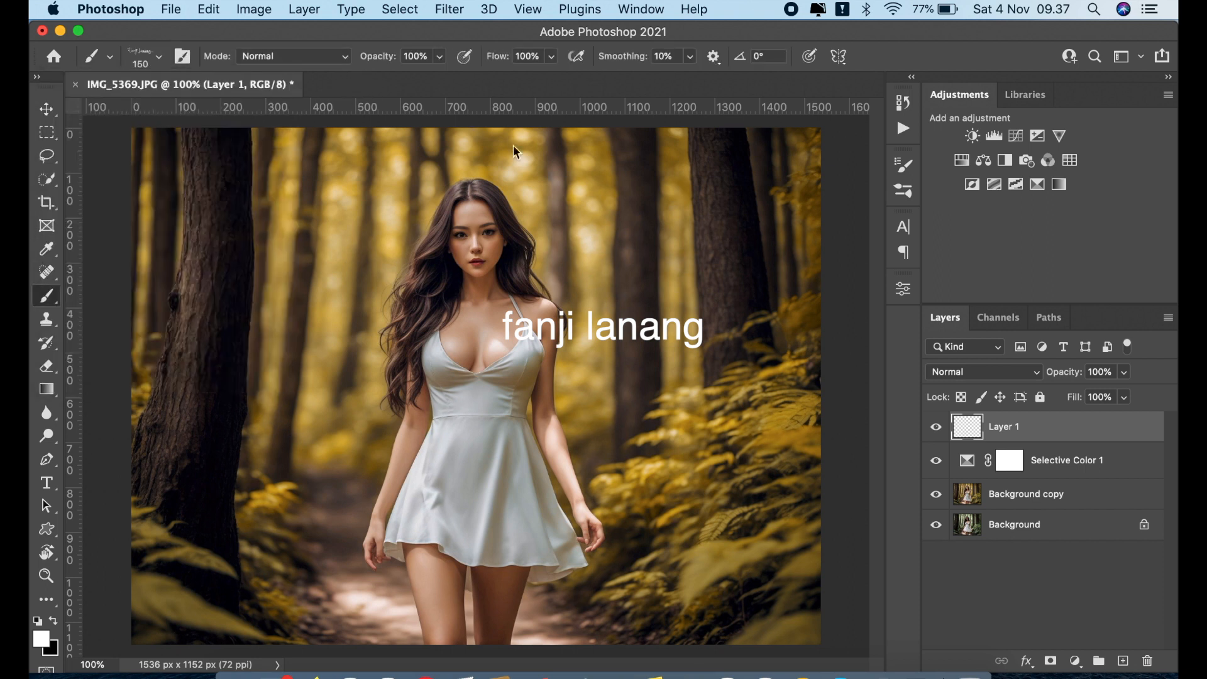